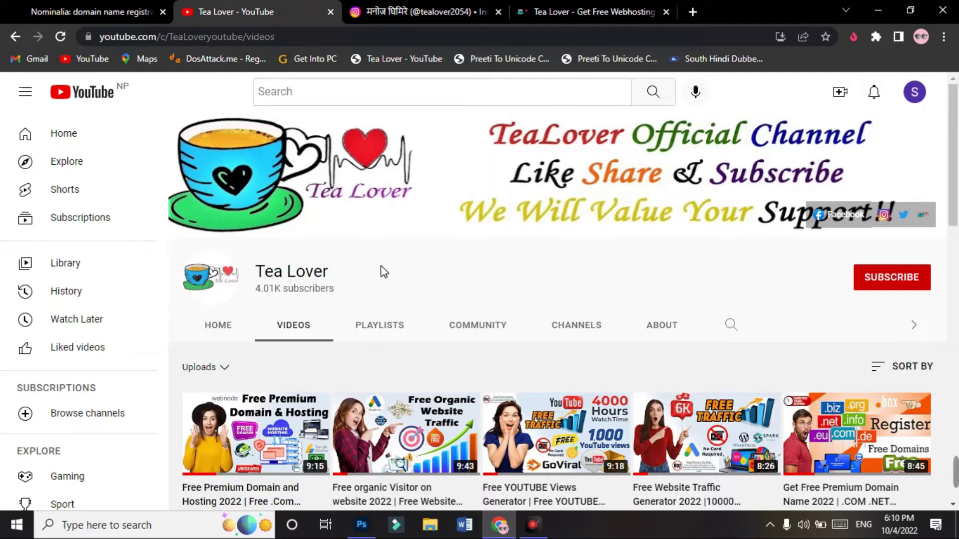
# - Subscribe to the Tea Lover channel with the notification bell set to All
pyautogui.click(891, 276)
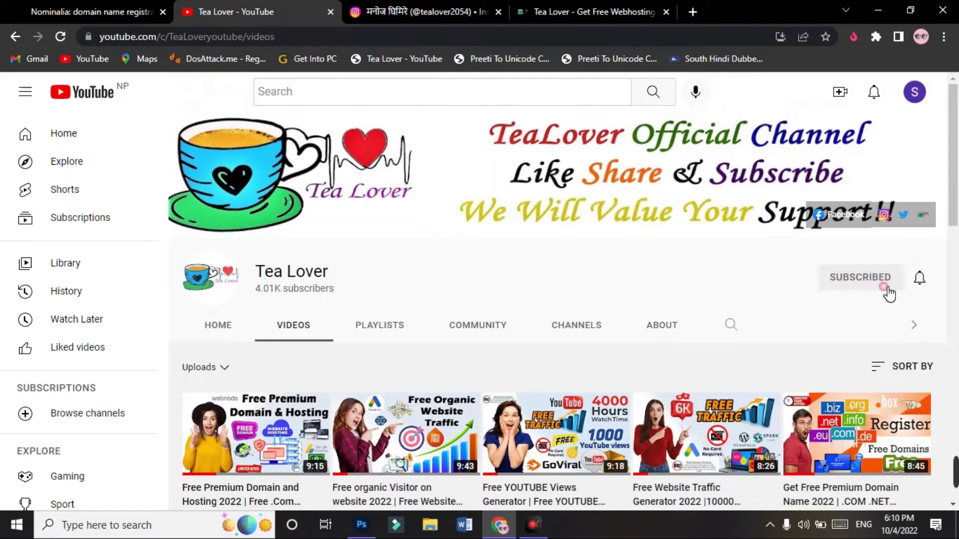
pyautogui.click(920, 278)
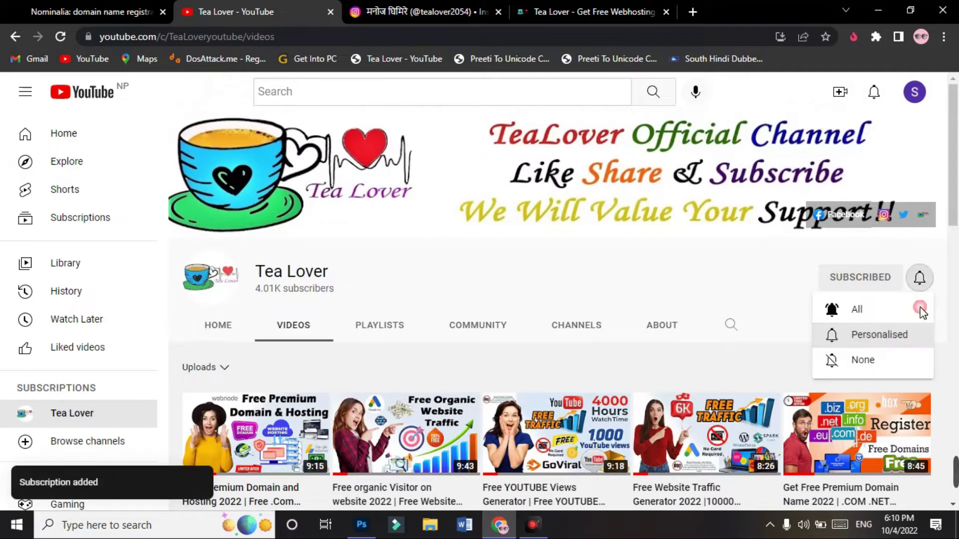
pyautogui.click(872, 311)
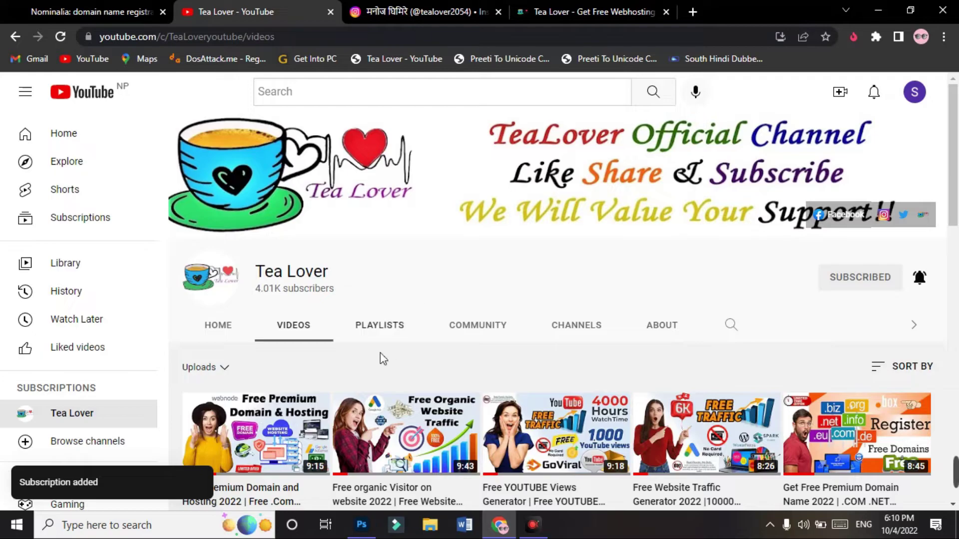
pyautogui.scroll(-2, 460, 213)
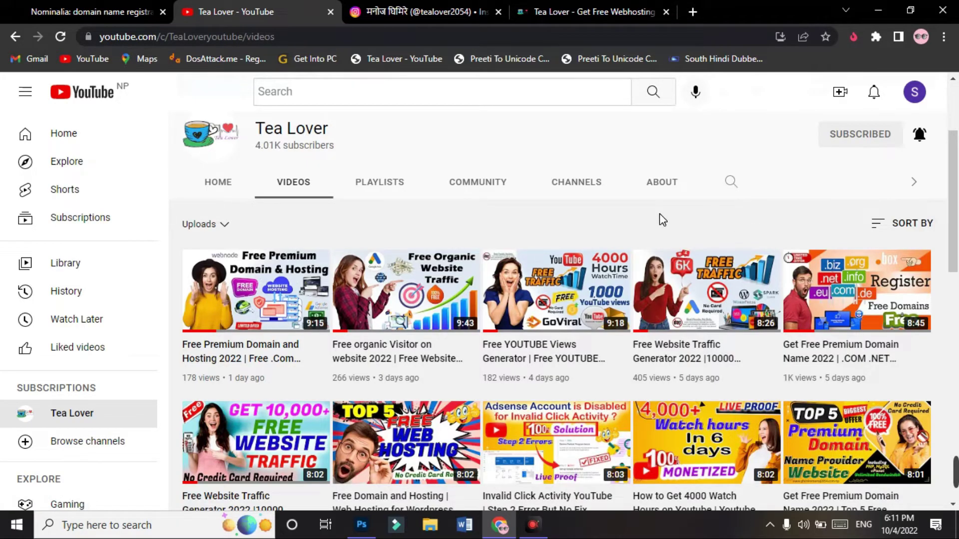
pyautogui.scroll(-5, 659, 219)
pyautogui.scroll(4, 659, 219)
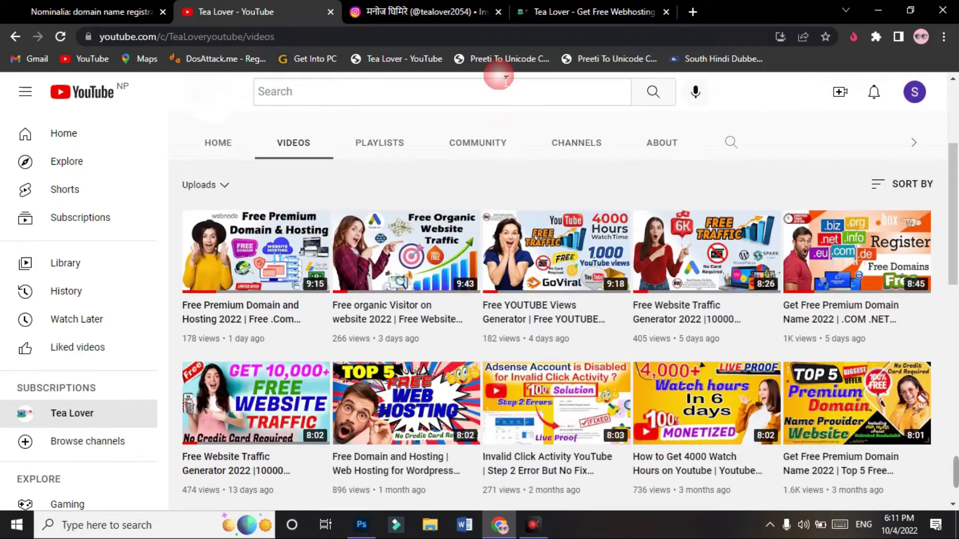
# - View the Tea Lover Instagram profile and its username
pyautogui.click(441, 12)
pyautogui.moveTo(367, 154); pyautogui.dragTo(479, 153)
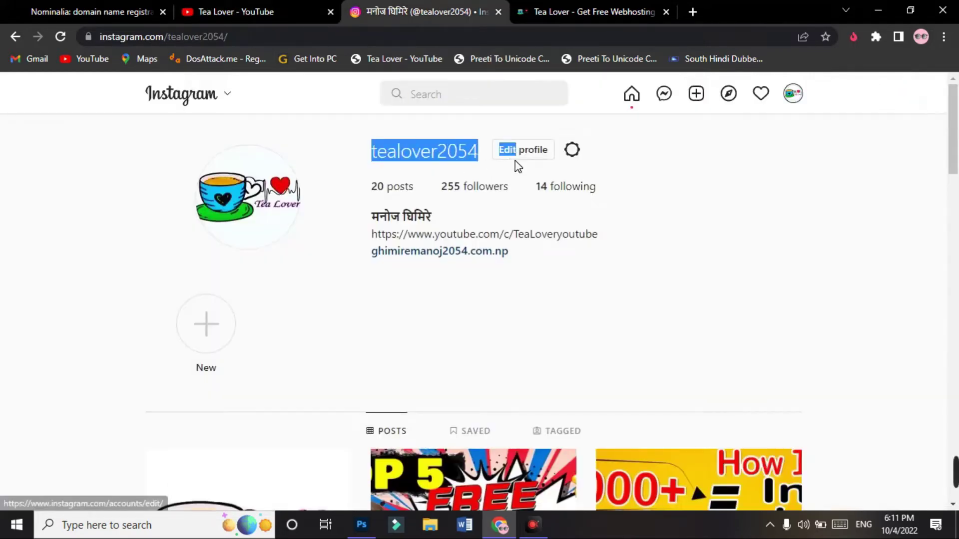
pyautogui.click(494, 168)
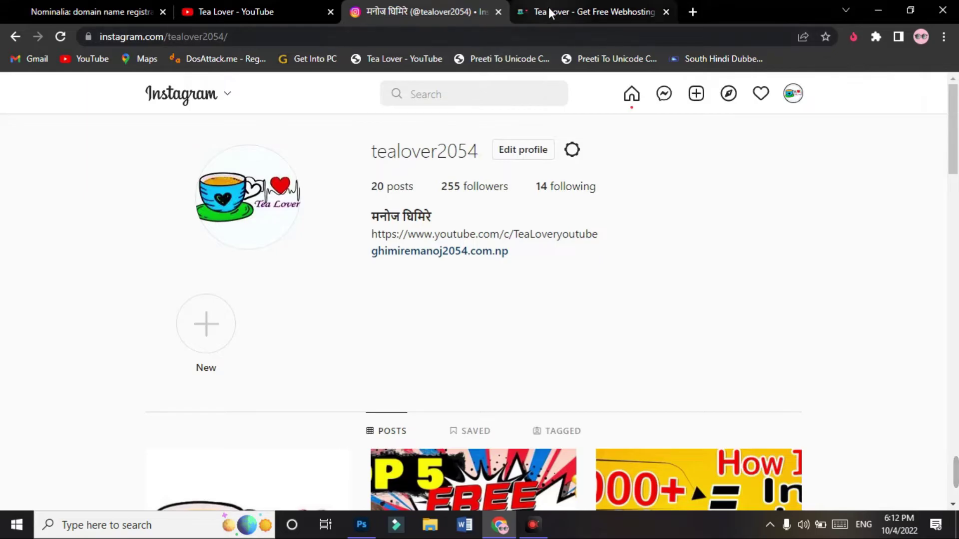
# - Look at the Tea Lover blog, close the old Nominalia tab, and return to Instagram
pyautogui.click(584, 11)
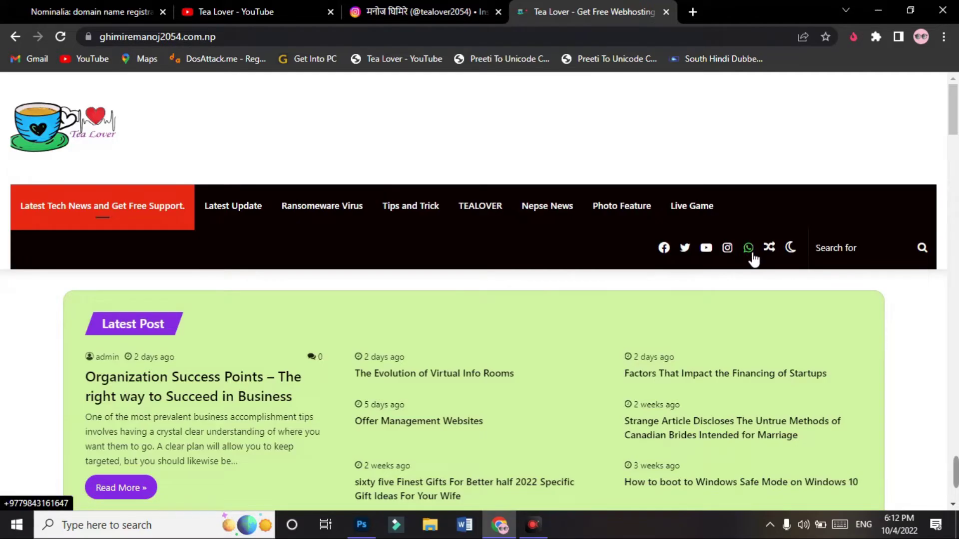
pyautogui.click(158, 36)
pyautogui.click(163, 11)
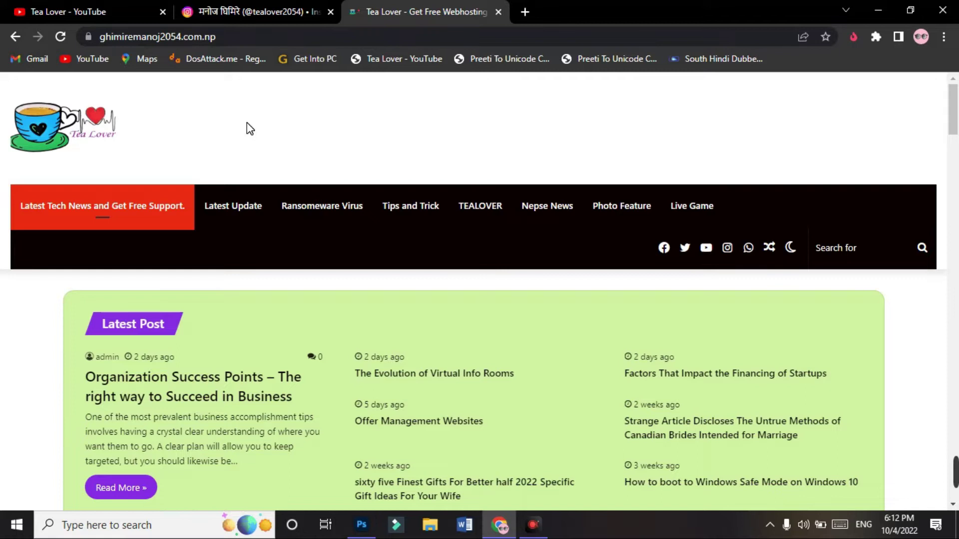
pyautogui.scroll(-5, 291, 220)
pyautogui.scroll(-5, 291, 220)
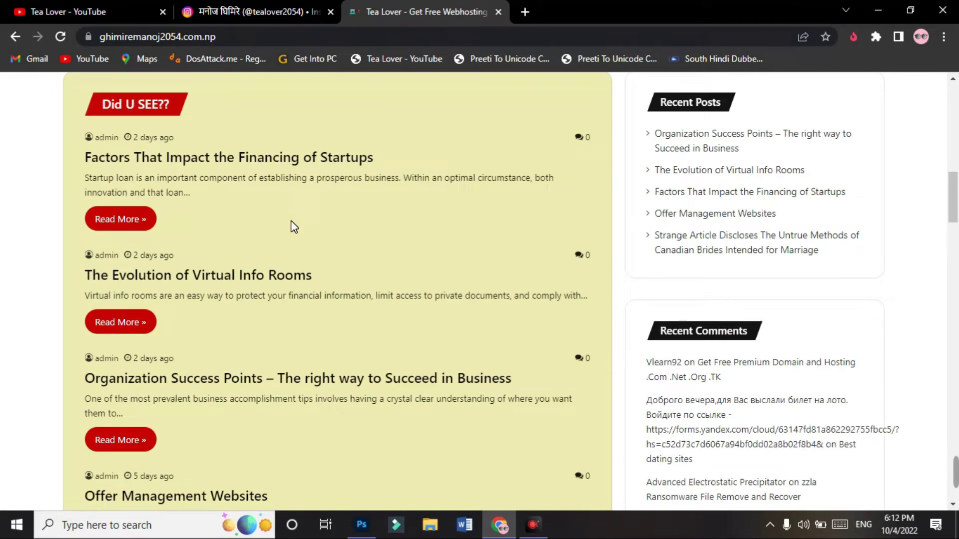
pyautogui.scroll(-5, 291, 220)
pyautogui.scroll(-5, 290, 220)
pyautogui.scroll(-5, 291, 221)
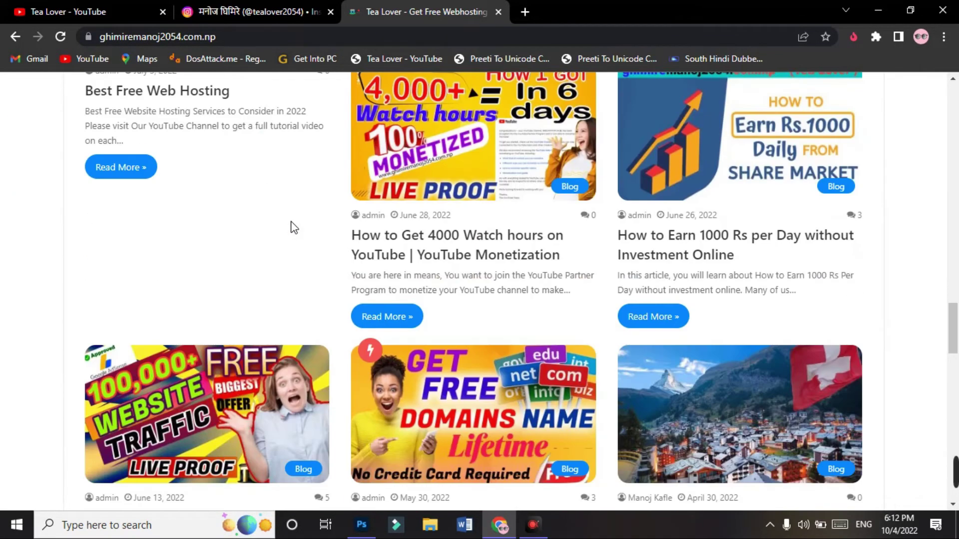
pyautogui.scroll(5, 292, 226)
pyautogui.scroll(10, 292, 226)
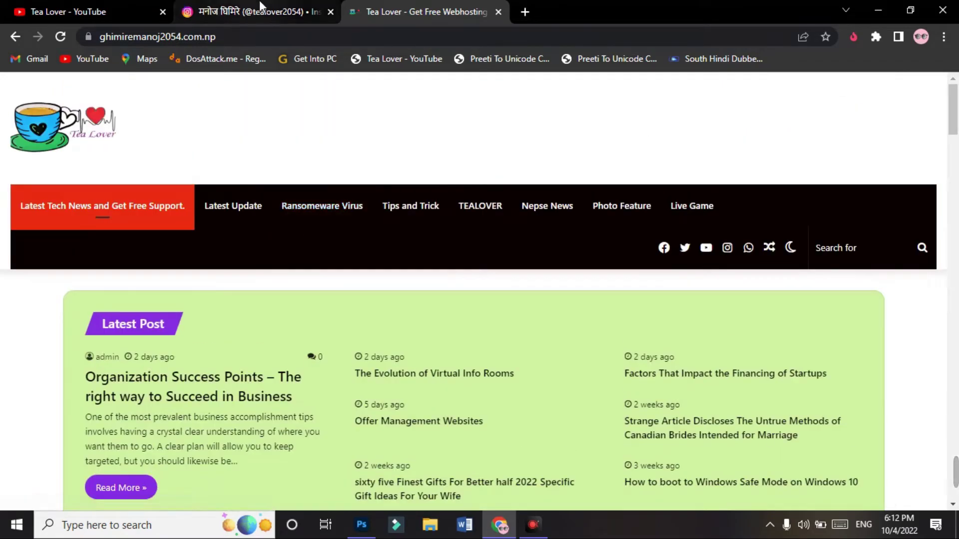
pyautogui.click(261, 12)
# - Load nominalia.com in a fresh blank tab
pyautogui.click(525, 12)
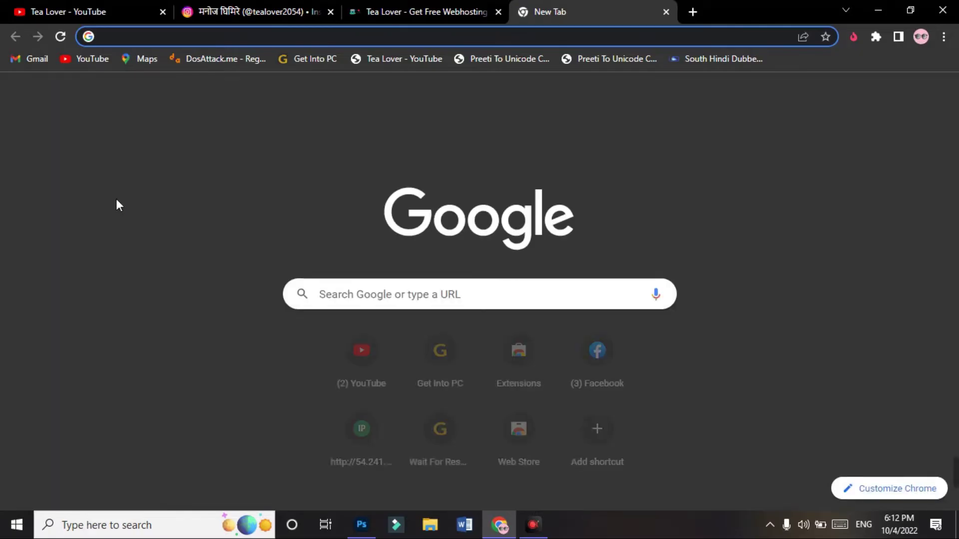
pyautogui.write('https://www.nominalia.com/')
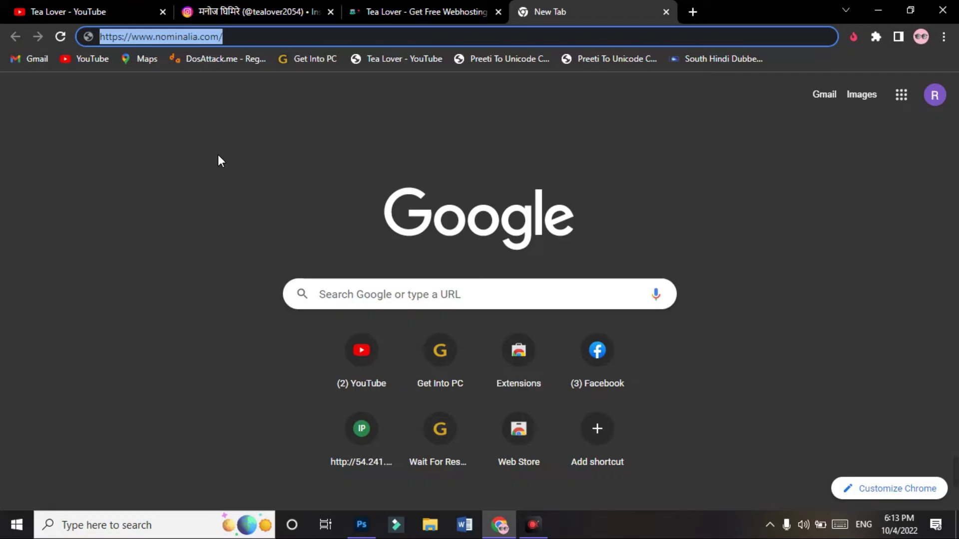
pyautogui.press('Return')
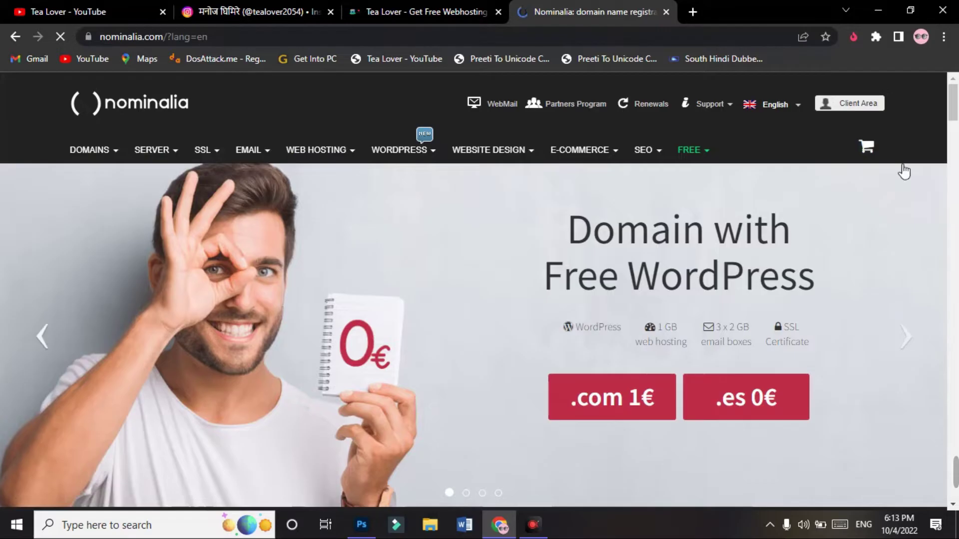
pyautogui.moveTo(953, 102)
pyautogui.mouseDown()
pyautogui.moveTo(953, 123)
pyautogui.moveTo(954, 83)
pyautogui.mouseUp()
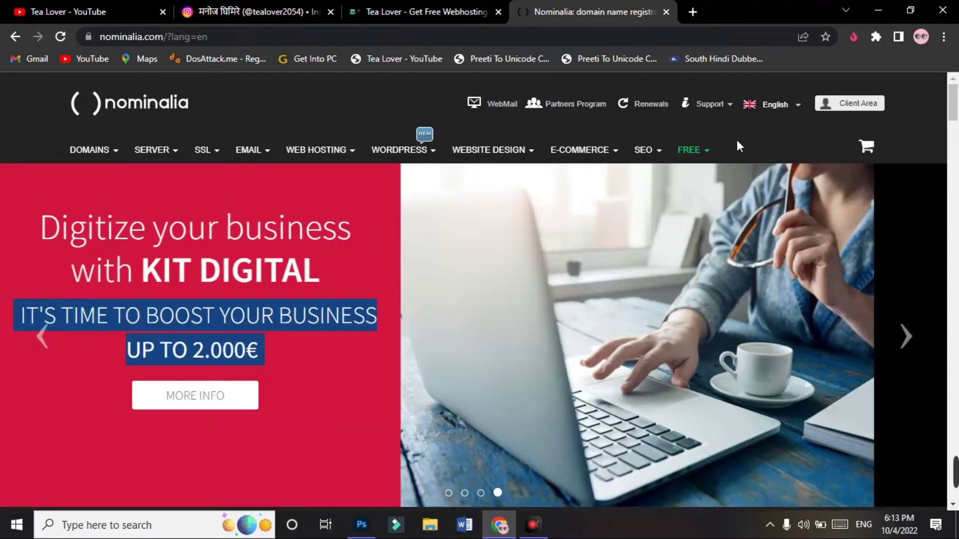
pyautogui.moveTo(693, 150)
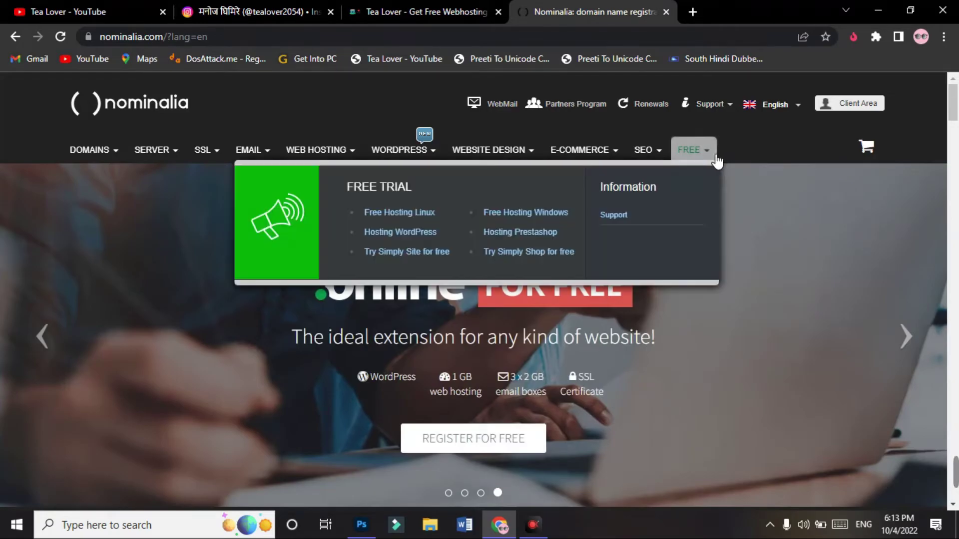
pyautogui.click(704, 153)
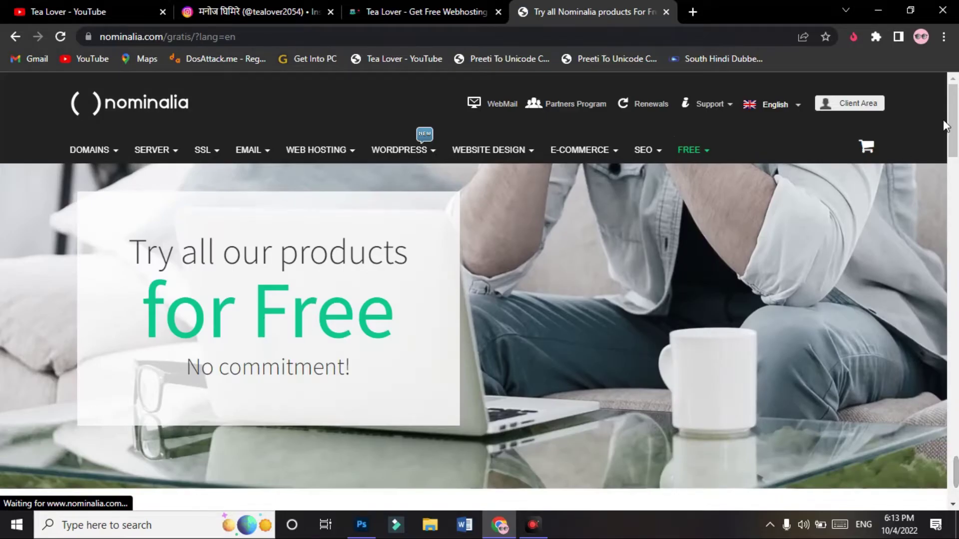
pyautogui.moveTo(953, 105)
pyautogui.mouseDown()
pyautogui.moveTo(953, 243)
pyautogui.moveTo(955, 236)
pyautogui.mouseUp()
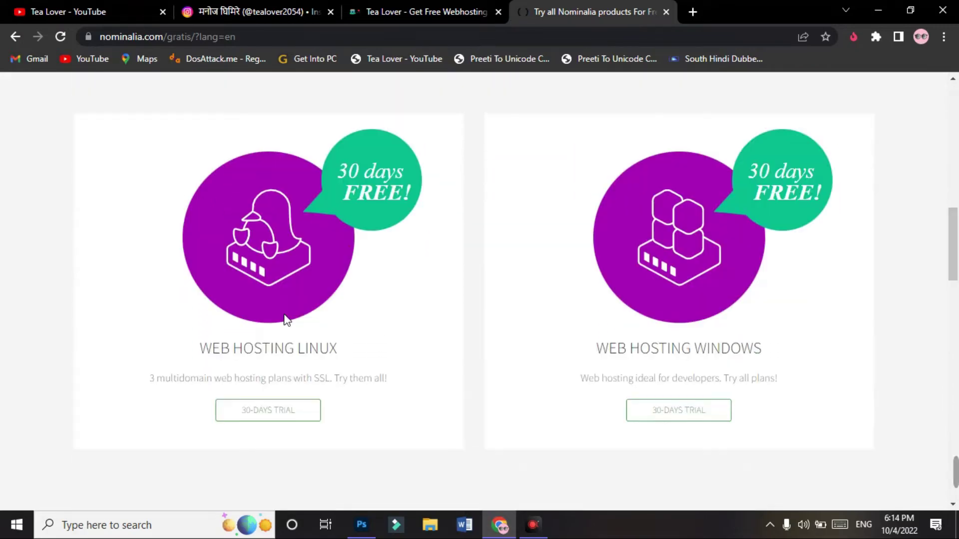
pyautogui.moveTo(200, 348); pyautogui.dragTo(357, 347)
pyautogui.click(587, 364)
pyautogui.moveTo(953, 240); pyautogui.dragTo(954, 321)
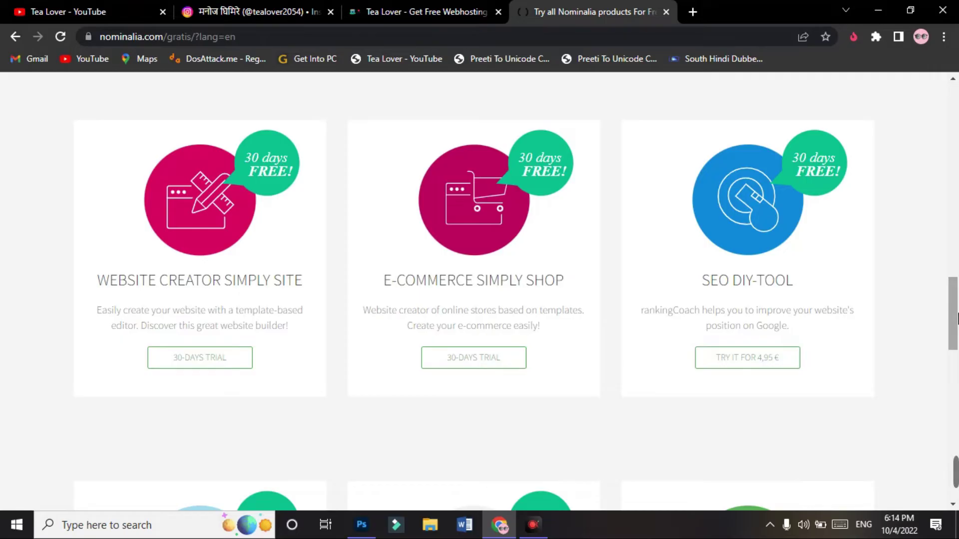
pyautogui.moveTo(945, 309); pyautogui.dragTo(954, 318)
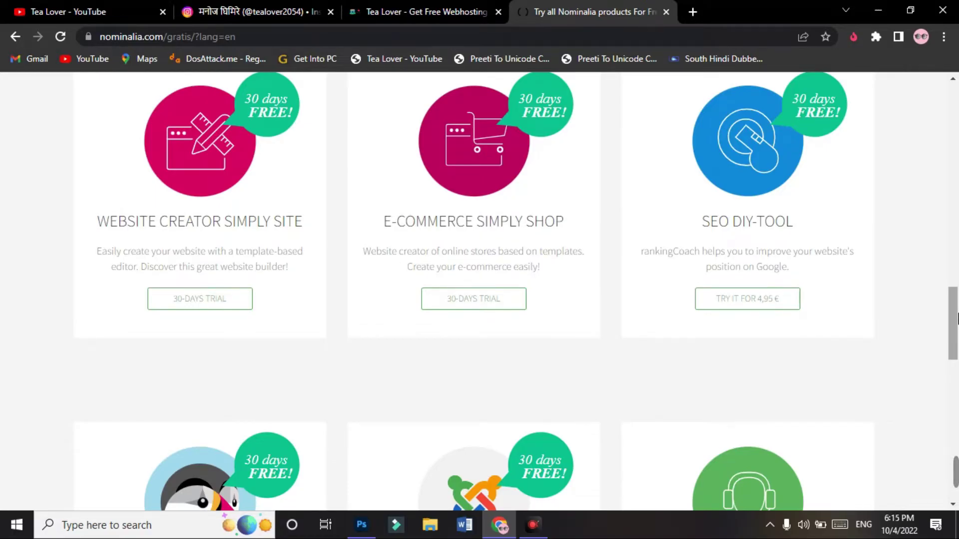
pyautogui.moveTo(953, 318); pyautogui.dragTo(953, 105)
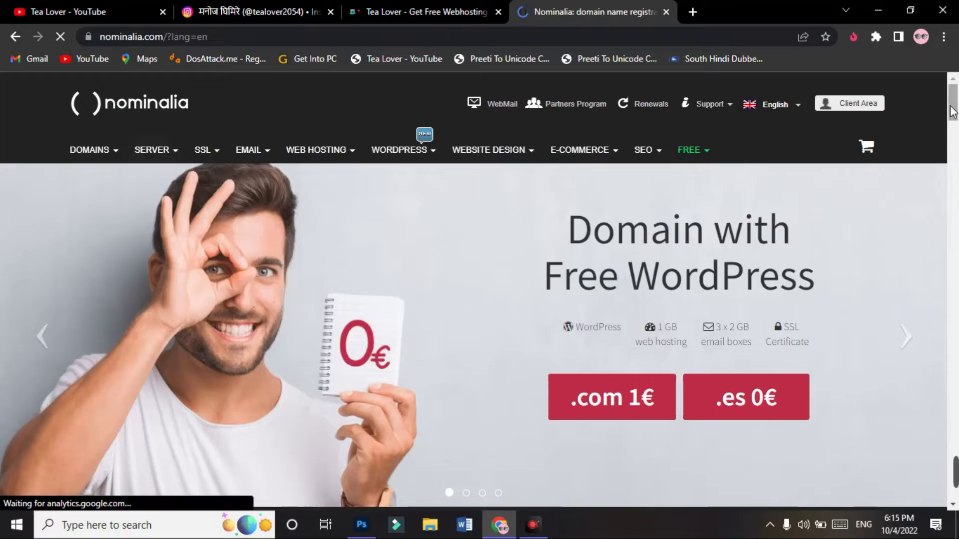
pyautogui.scroll(-5, 480, 299)
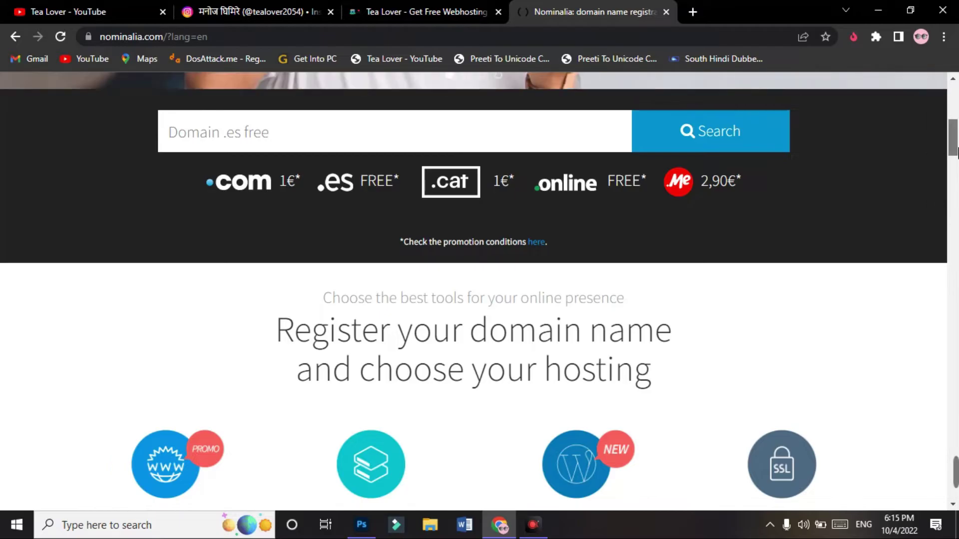
pyautogui.scroll(-5, 480, 299)
pyautogui.scroll(-3, 479, 299)
pyautogui.scroll(2, 253, 198)
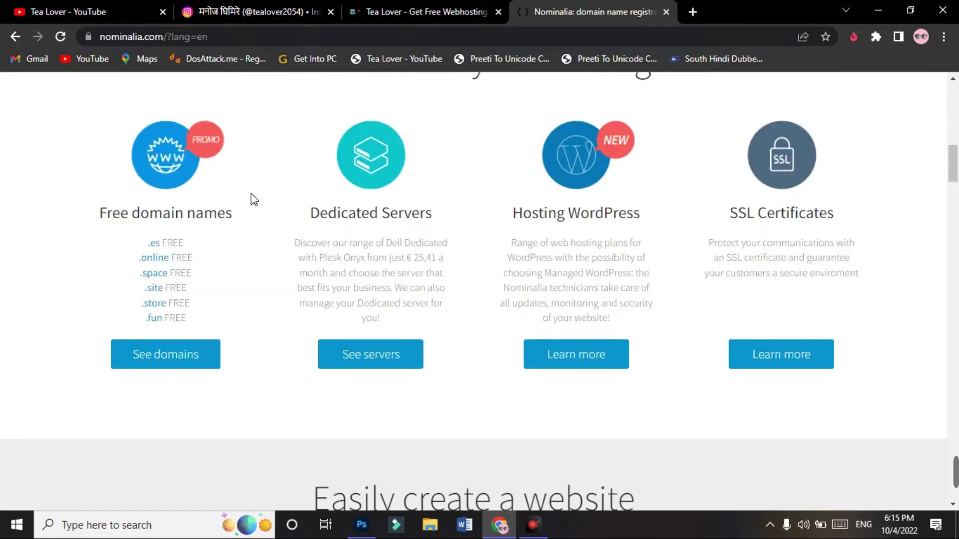
# - Review the 'Free domain names' heading on the Nominalia home page
pyautogui.moveTo(100, 218); pyautogui.dragTo(224, 219)
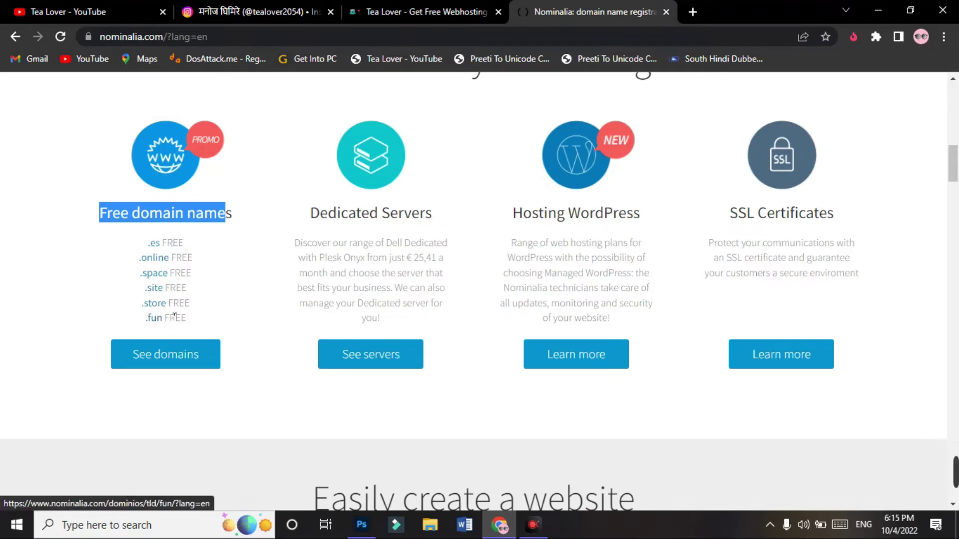
pyautogui.click(66, 260)
pyautogui.scroll(1, 66, 261)
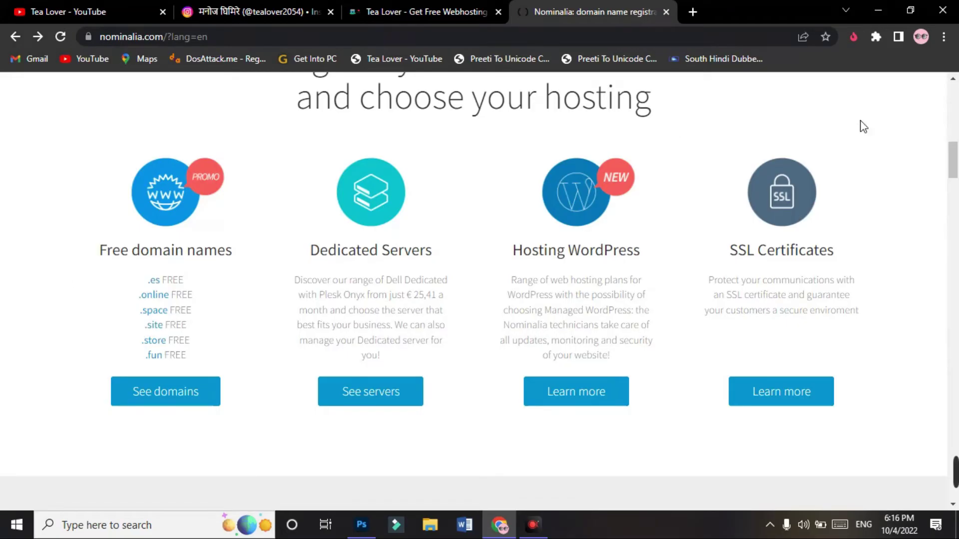
pyautogui.scroll(5, 862, 127)
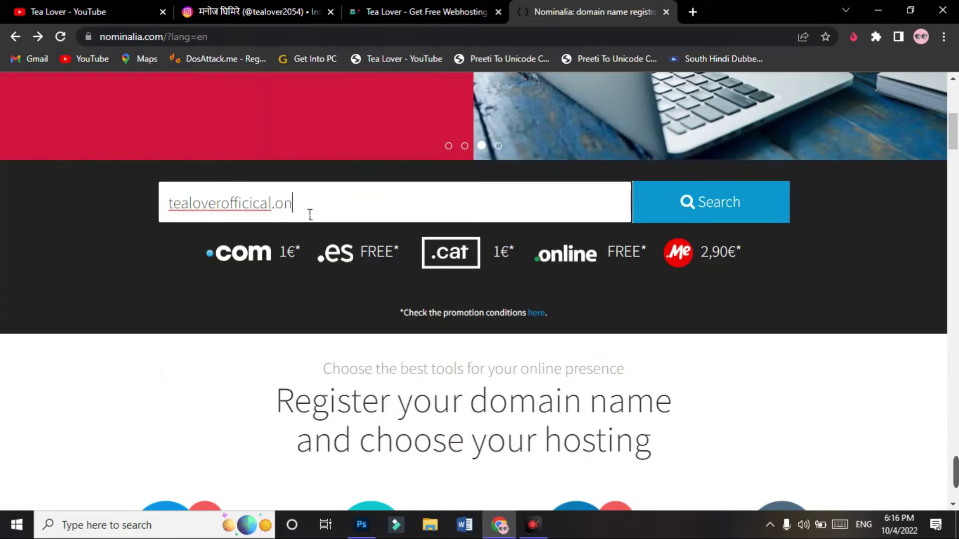
pyautogui.write('lline')
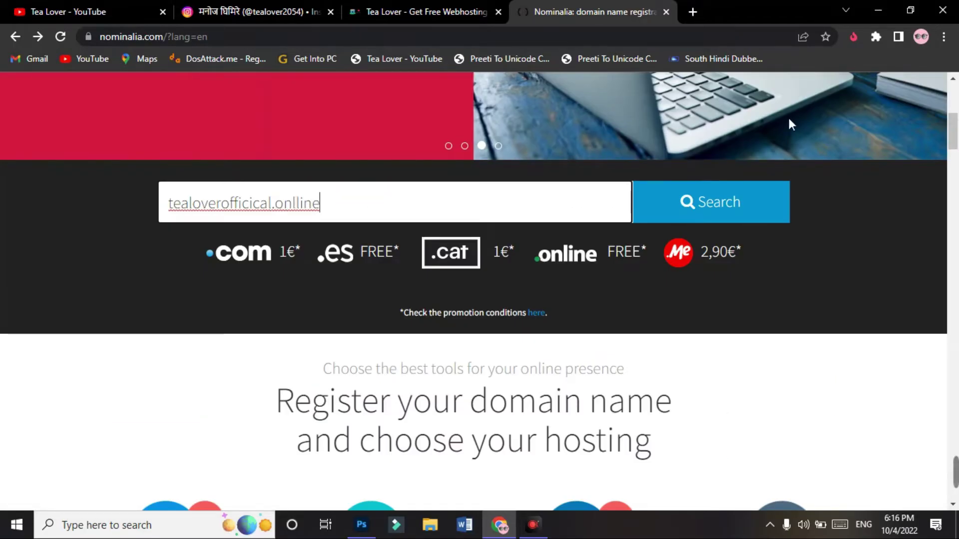
pyautogui.scroll(-5, 791, 126)
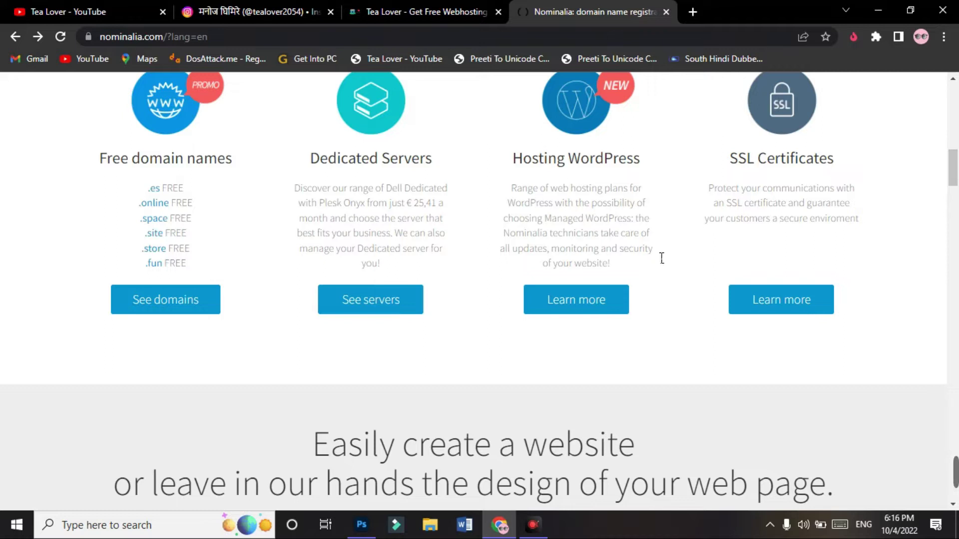
pyautogui.scroll(5, 815, 157)
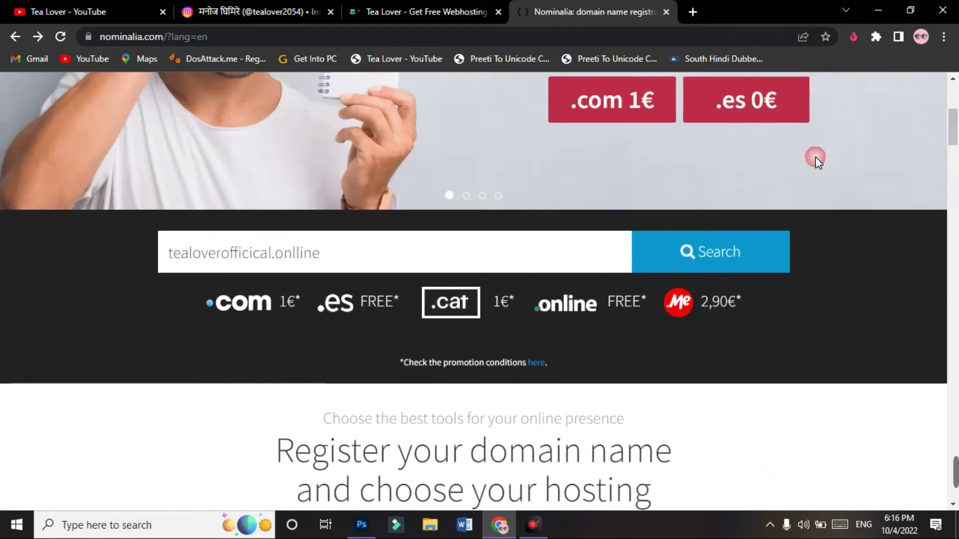
# - Search the Tea Lover domain, check the tealoverofficial.es result and cart count, then proceed
pyautogui.click(678, 247)
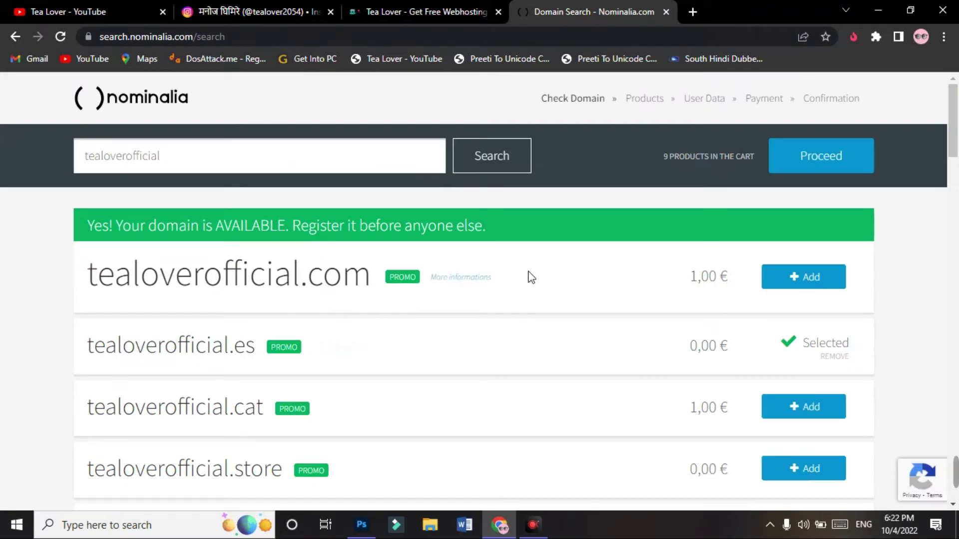
pyautogui.scroll(-1, 956, 237)
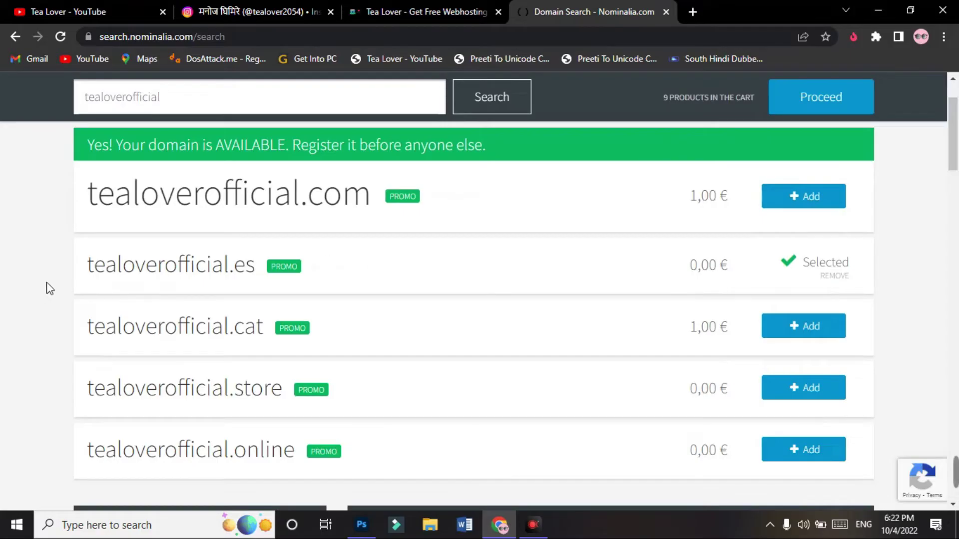
pyautogui.moveTo(89, 264); pyautogui.dragTo(262, 271)
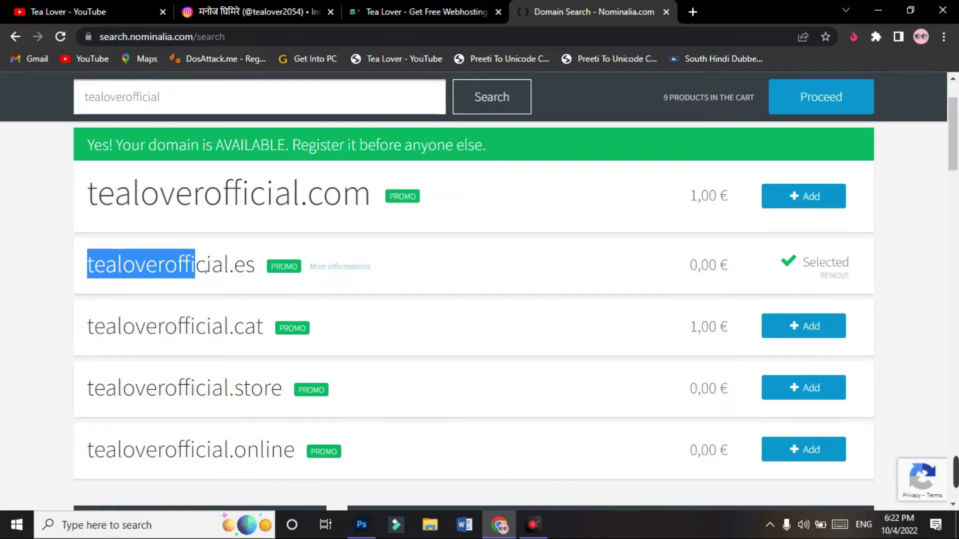
pyautogui.click(257, 271)
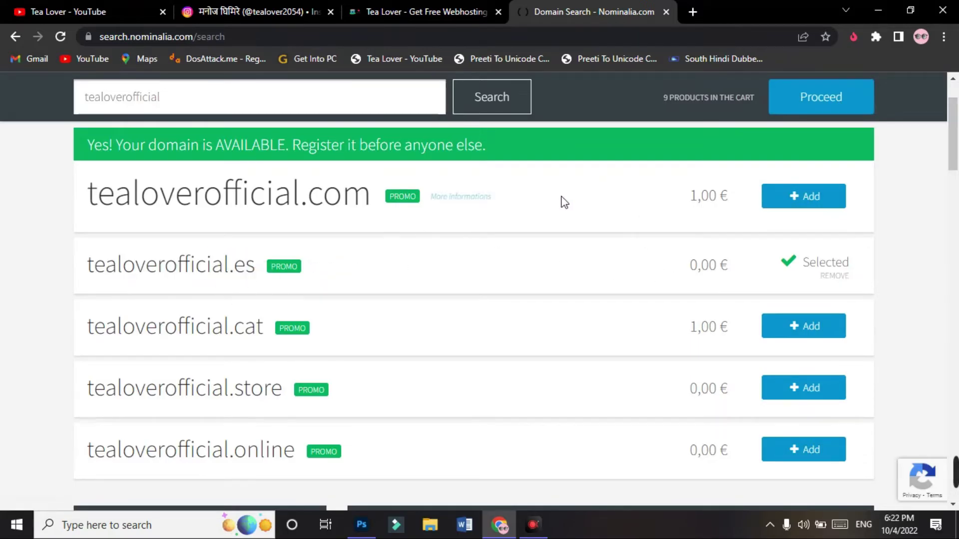
pyautogui.scroll(-5, 561, 248)
pyautogui.scroll(10, 562, 247)
pyautogui.moveTo(662, 157); pyautogui.dragTo(730, 162)
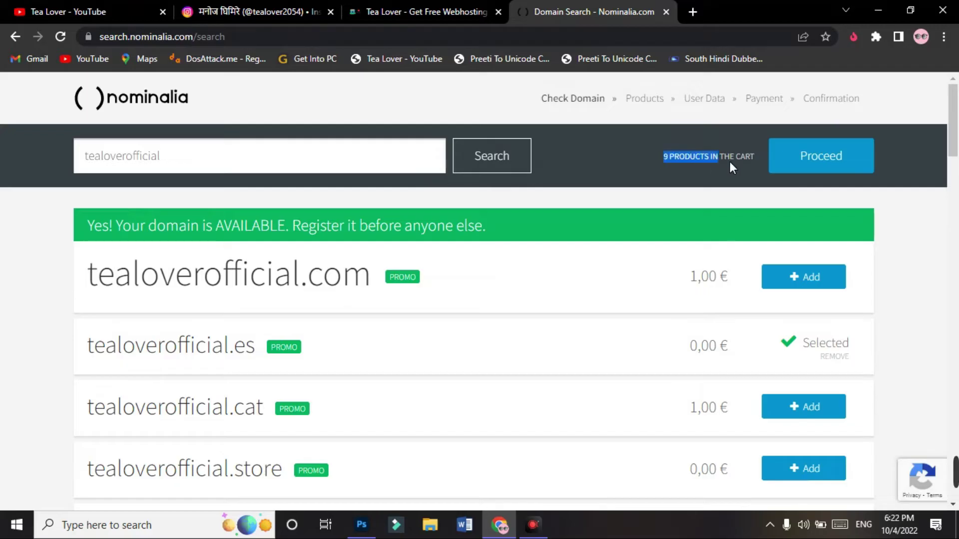
pyautogui.click(679, 165)
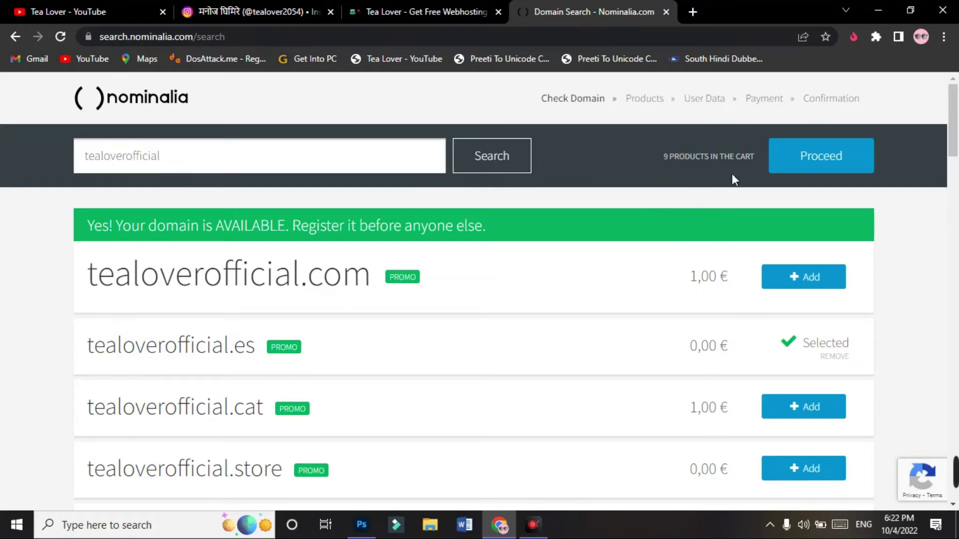
pyautogui.click(821, 155)
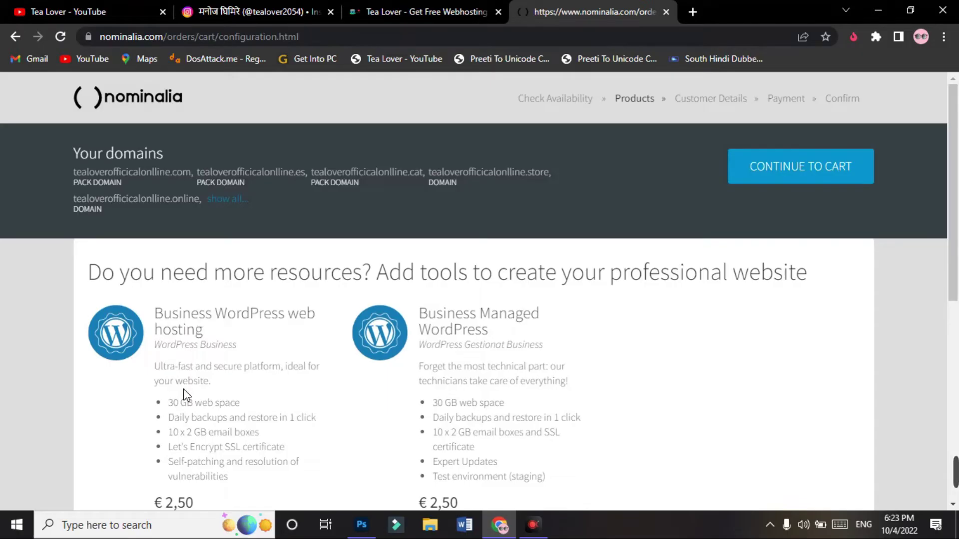
pyautogui.scroll(-5, 184, 389)
pyautogui.scroll(5, 191, 388)
pyautogui.scroll(-3, 474, 366)
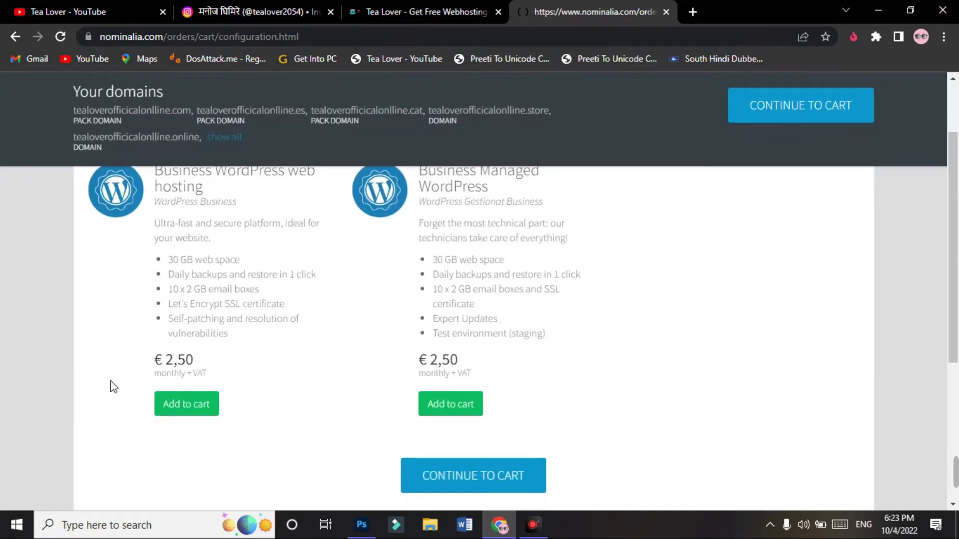
# - Skip the WordPress hosting offers and go straight to the cart summary
pyautogui.click(818, 106)
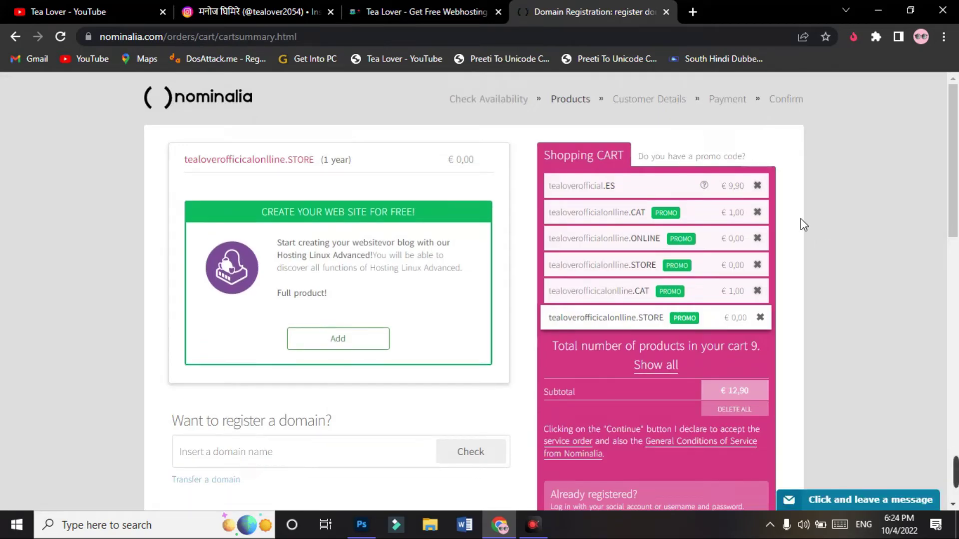
# - Delete tealoverofficial.ES and the .CAT, .COM and .ONLINE domains from the cart
pyautogui.click(760, 186)
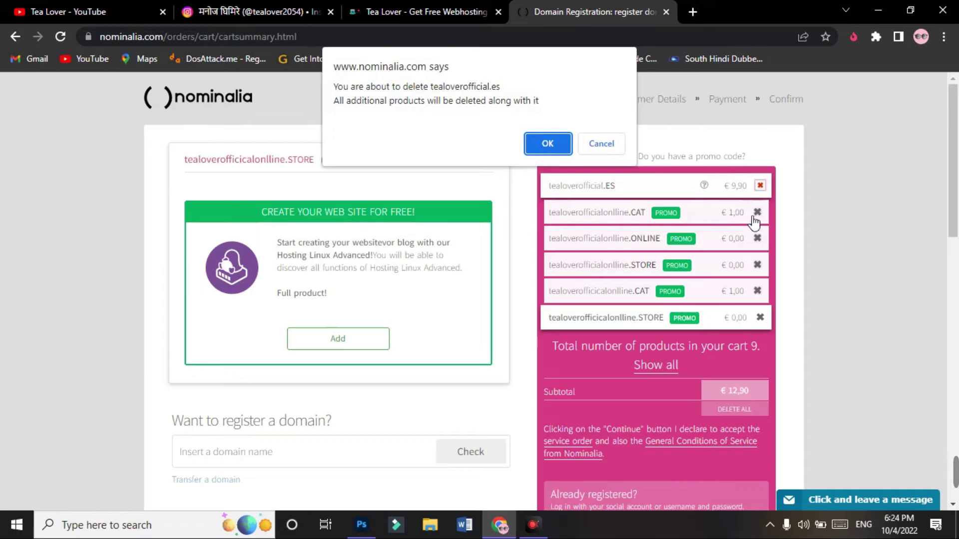
pyautogui.click(548, 137)
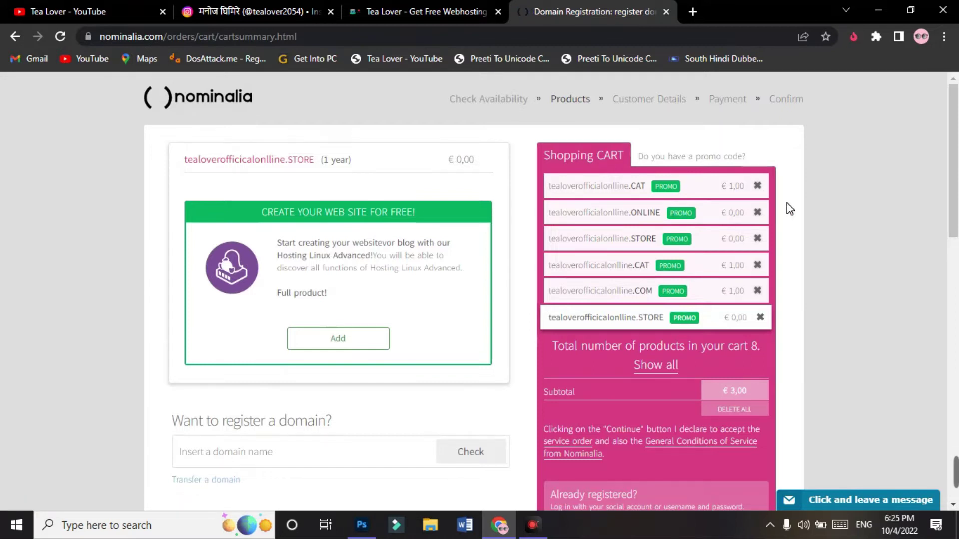
pyautogui.click(756, 185)
pyautogui.click(552, 145)
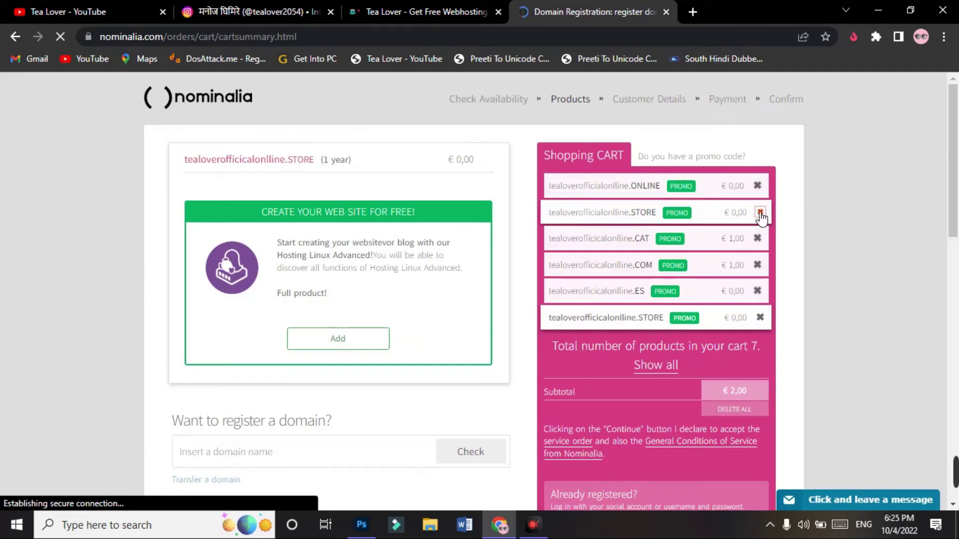
pyautogui.click(760, 265)
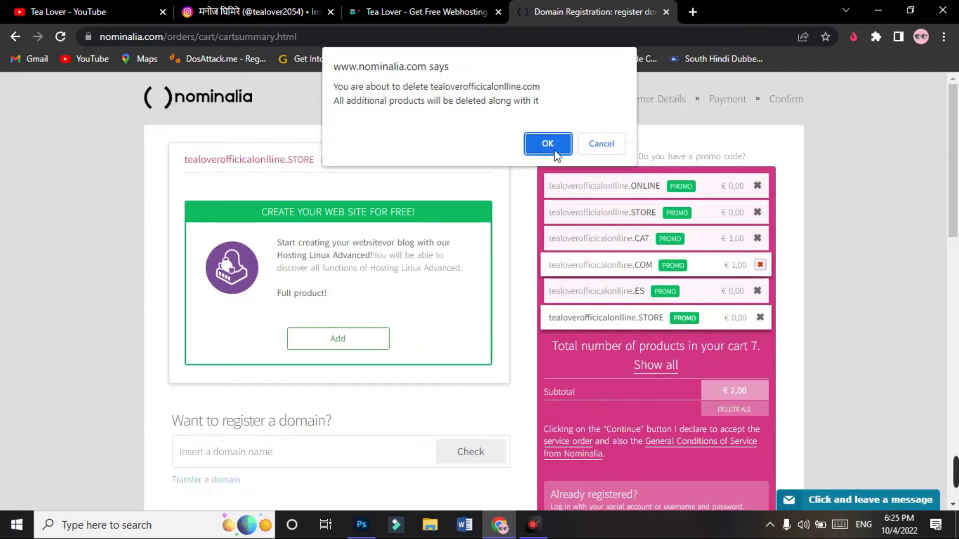
pyautogui.click(545, 144)
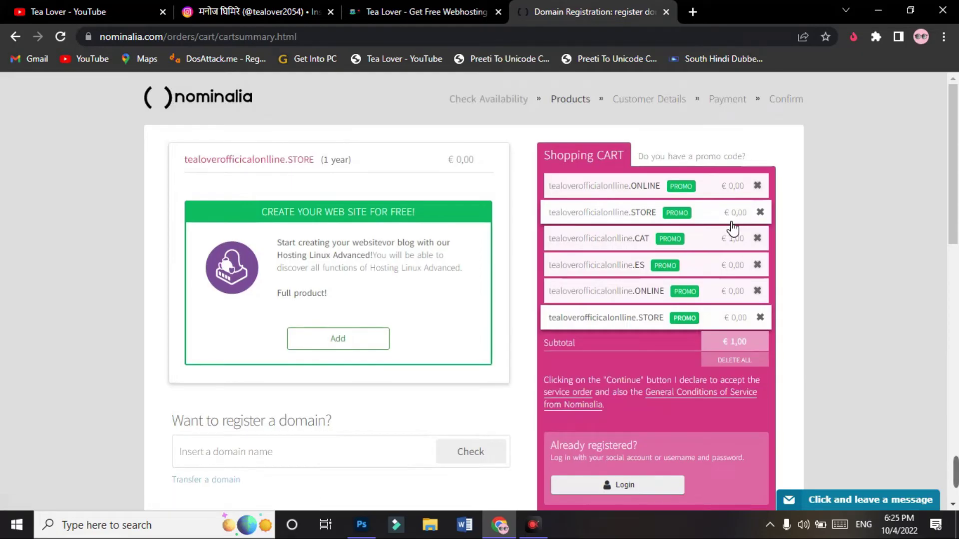
pyautogui.click(757, 186)
pyautogui.click(545, 144)
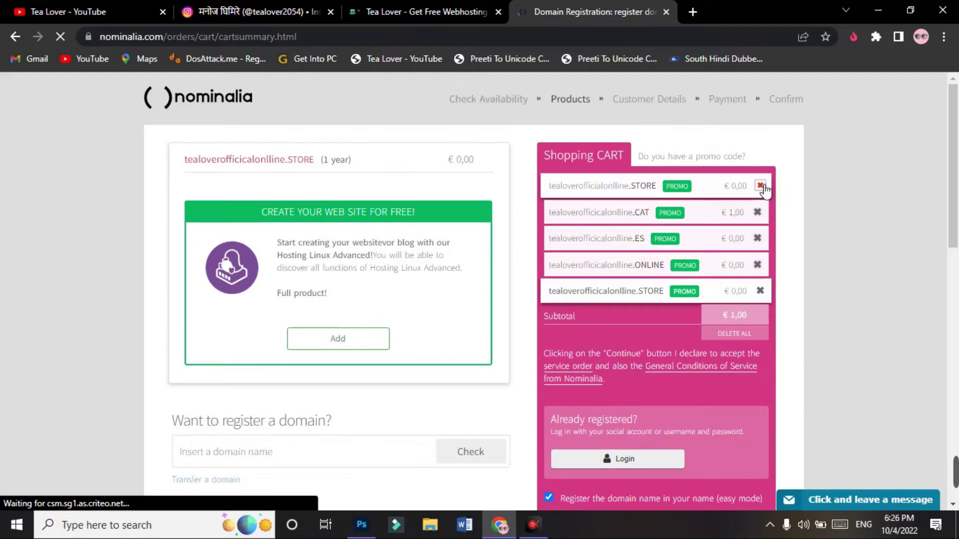
# - Delete both .STORE domains, the remaining .ONLINE and the last .CAT domain
pyautogui.click(761, 186)
pyautogui.click(547, 144)
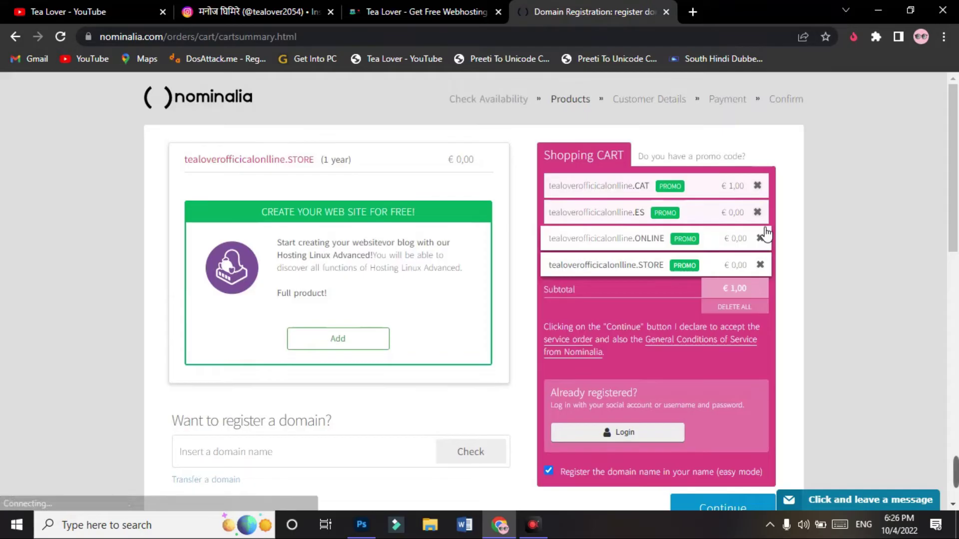
pyautogui.click(756, 238)
pyautogui.click(549, 140)
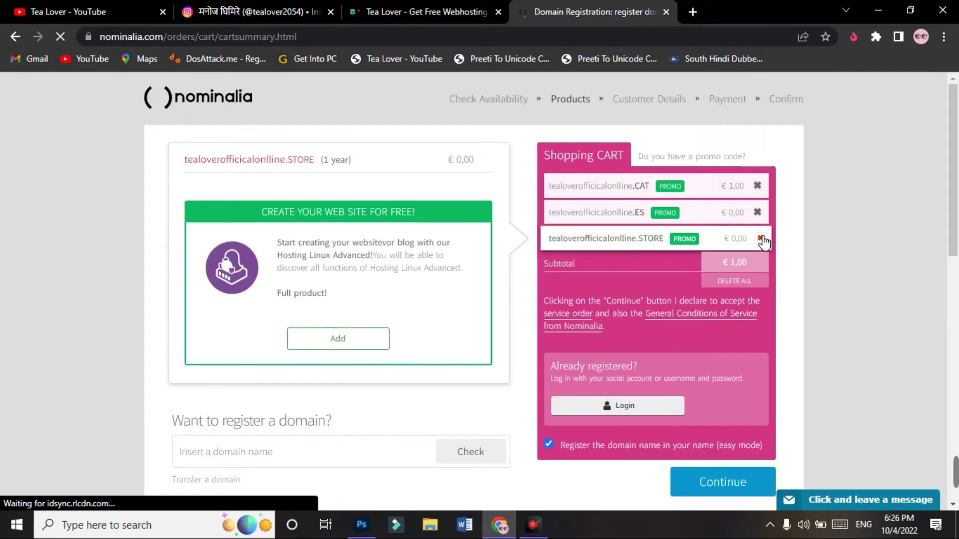
pyautogui.click(761, 238)
pyautogui.click(550, 145)
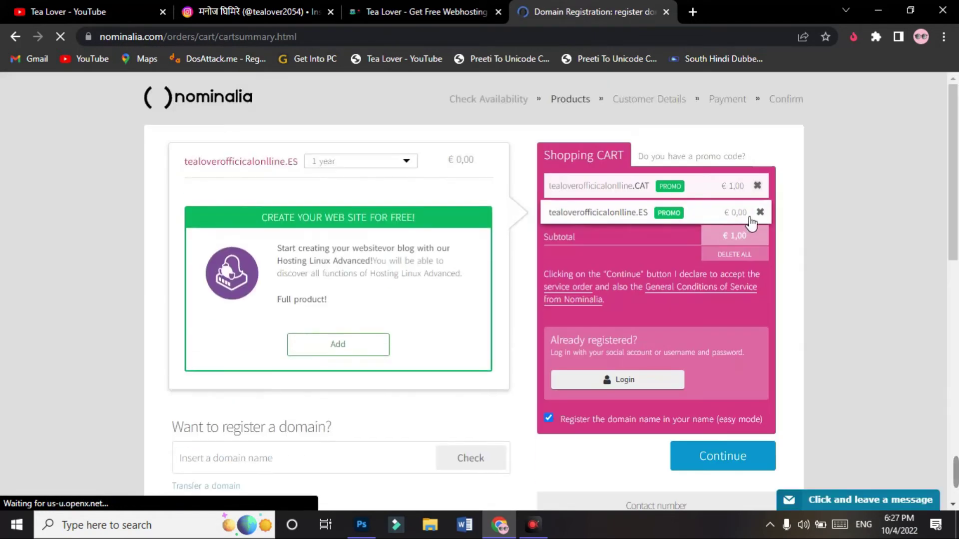
pyautogui.click(757, 186)
pyautogui.click(558, 142)
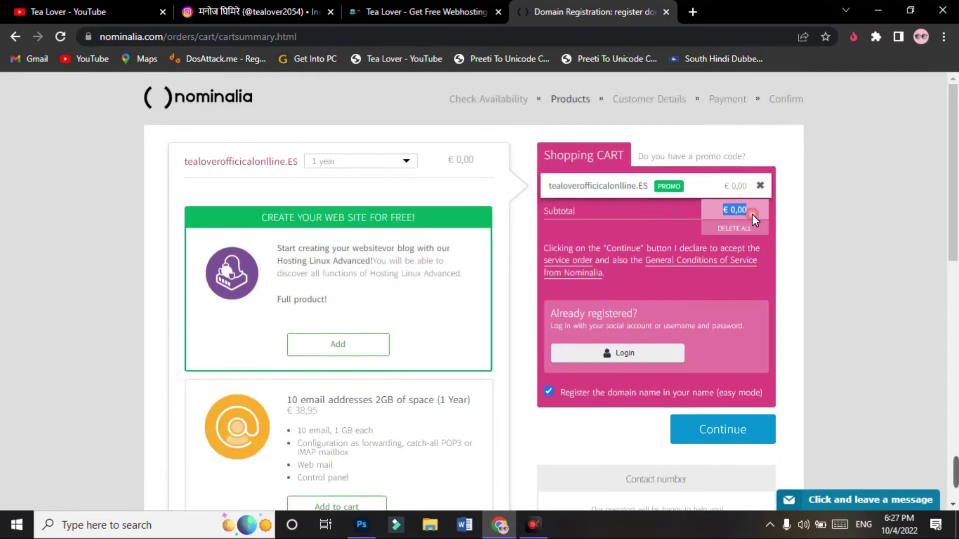
# - Confirm the €0,00 subtotal and continue from the cart to checkout
pyautogui.click(627, 215)
pyautogui.scroll(-5, 388, 266)
pyautogui.scroll(5, 401, 249)
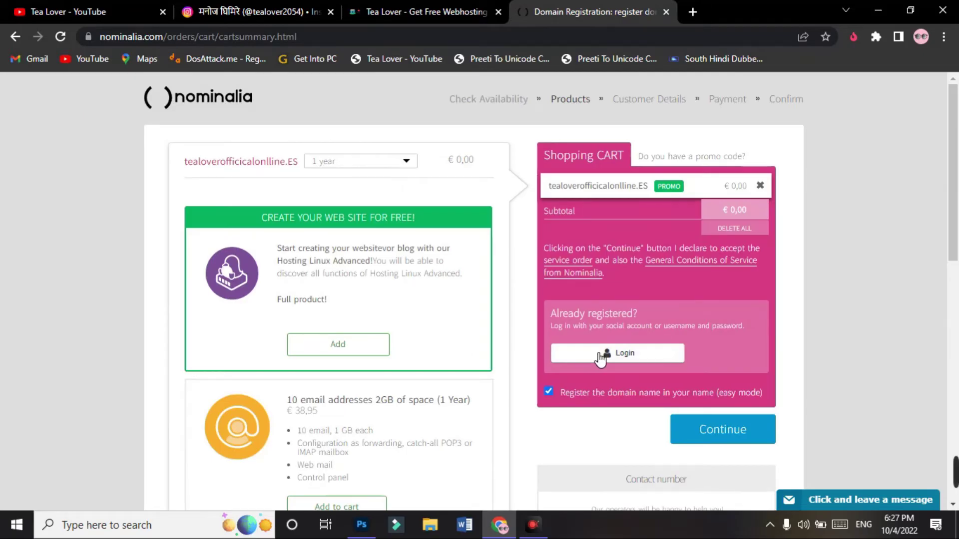
pyautogui.click(724, 427)
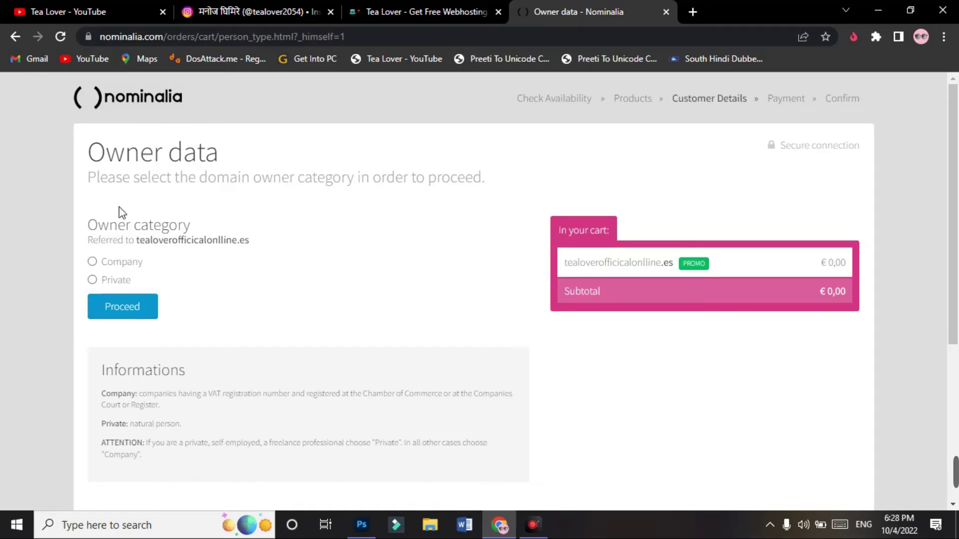
# - Choose the private owner category and enter the account username and repeated password
pyautogui.click(92, 280)
pyautogui.click(113, 306)
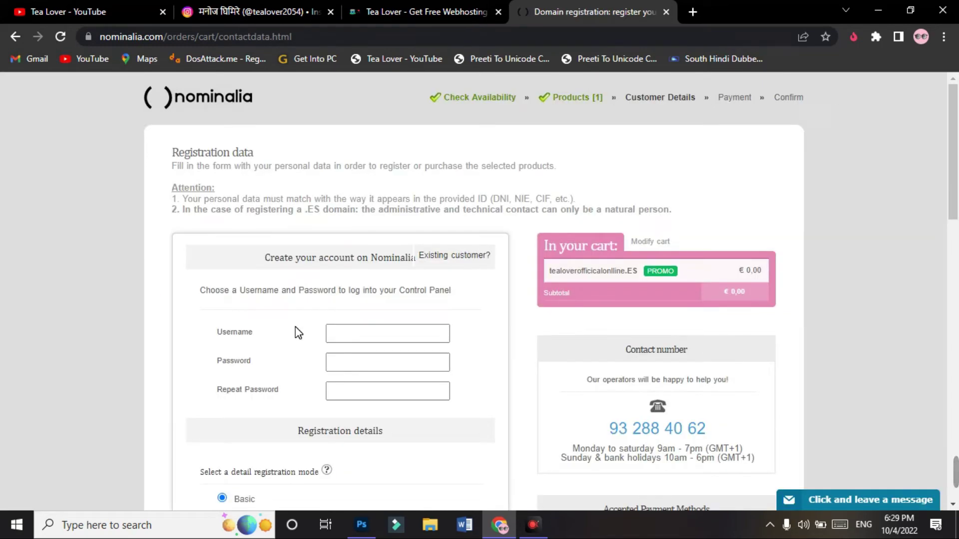
pyautogui.click(347, 335)
pyautogui.write('tealoverofficial')
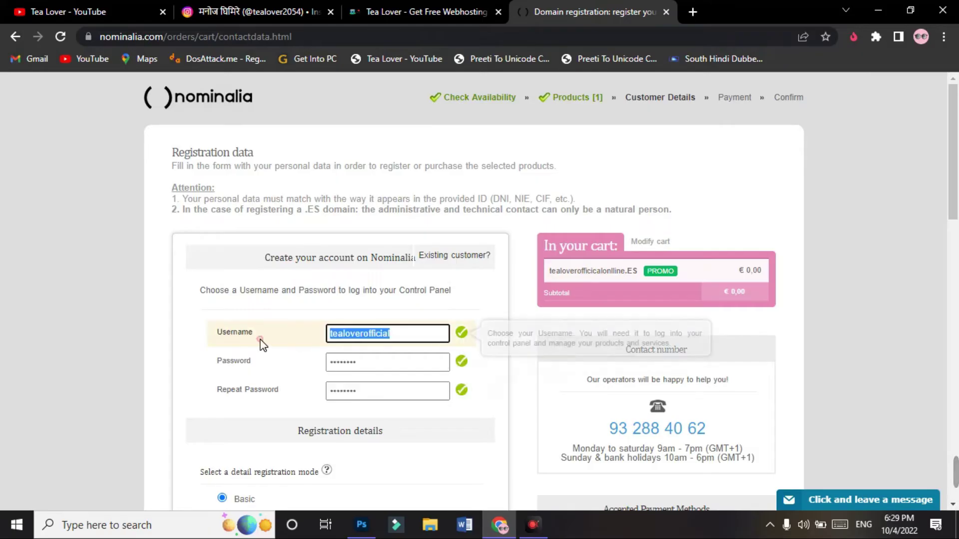
pyautogui.click(380, 393)
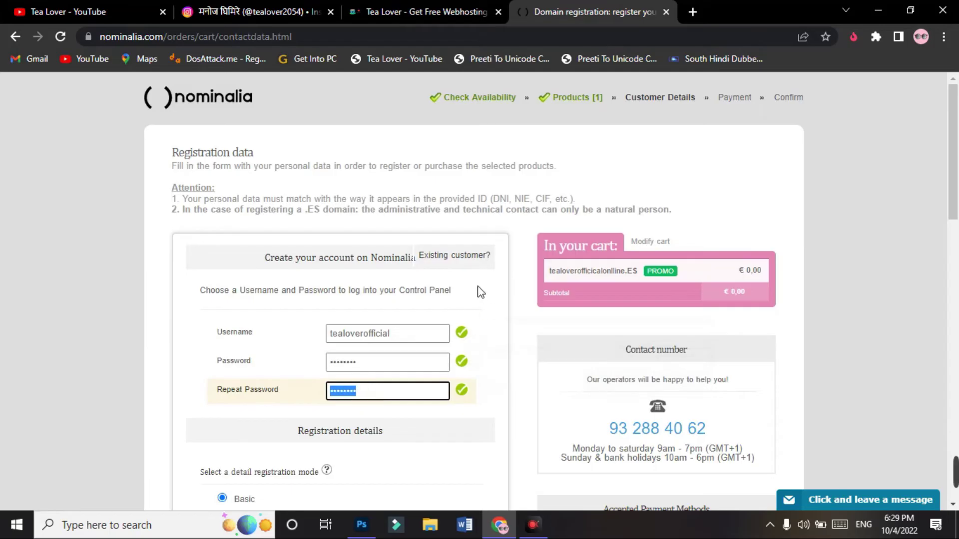
pyautogui.click(447, 300)
pyautogui.moveTo(399, 291); pyautogui.dragTo(453, 291)
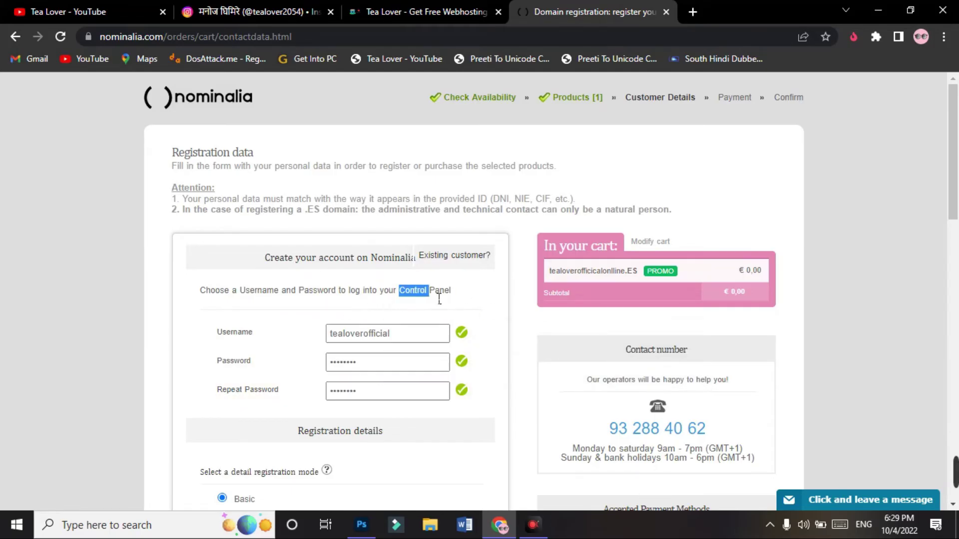
pyautogui.click(465, 293)
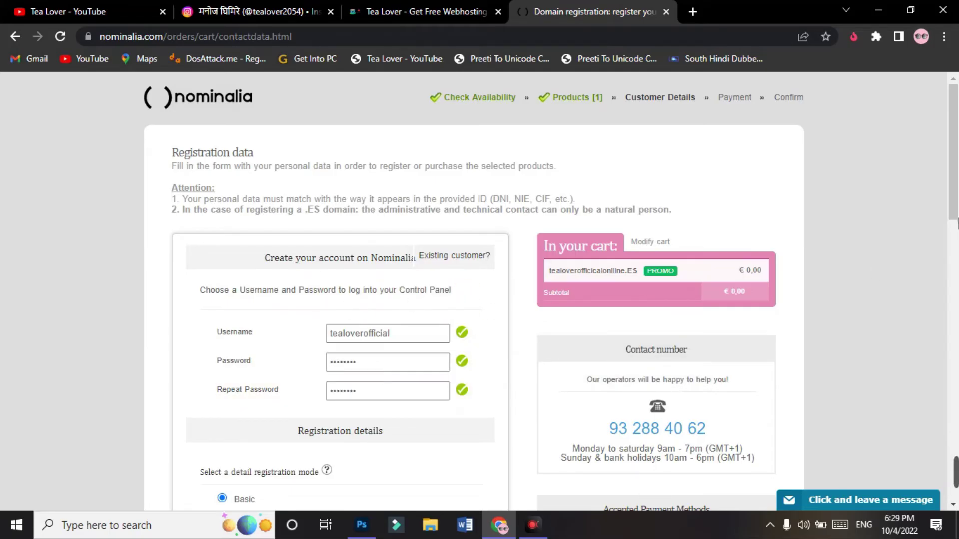
pyautogui.scroll(-3, 953, 221)
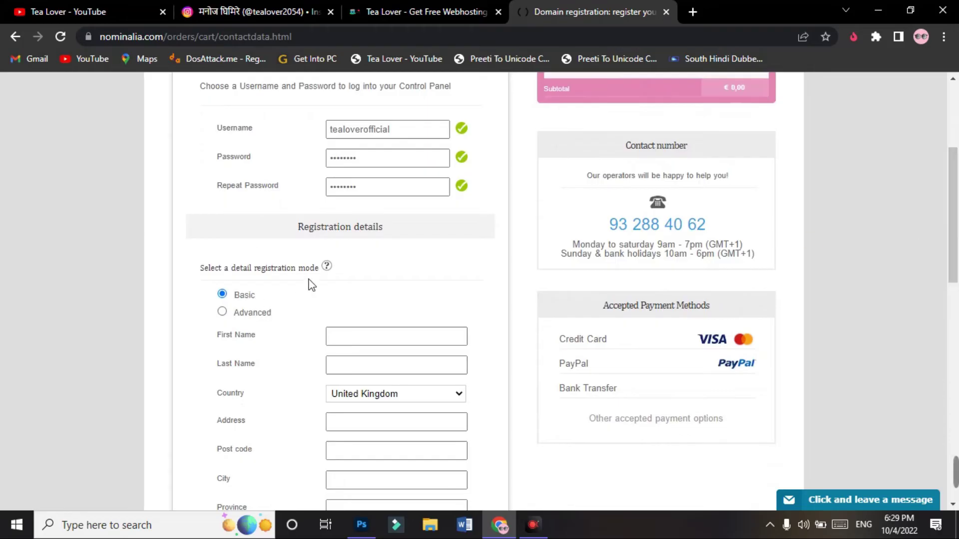
# - Fill the registration contact details from Chrome's saved address
pyautogui.moveTo(199, 268); pyautogui.dragTo(313, 275)
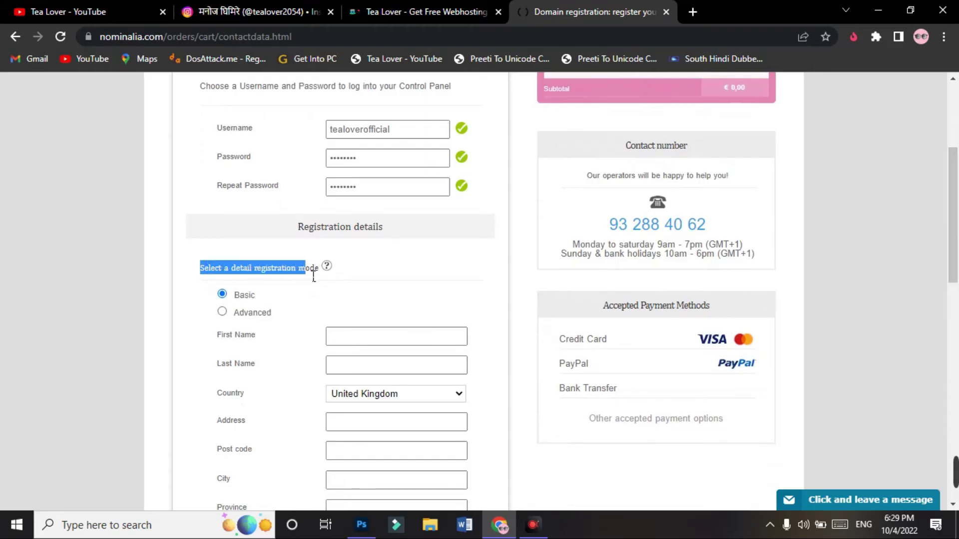
pyautogui.click(347, 288)
pyautogui.scroll(-1, 375, 278)
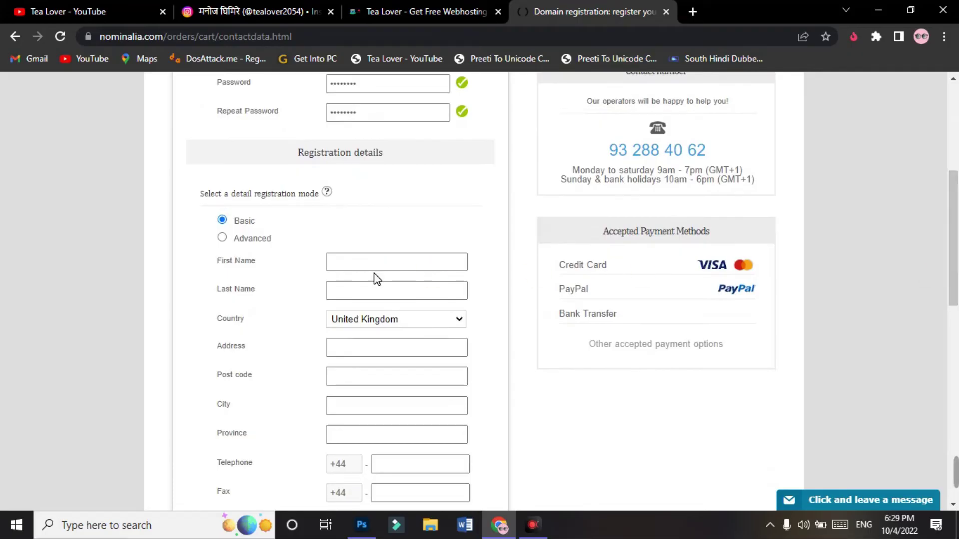
pyautogui.click(396, 262)
pyautogui.click(413, 215)
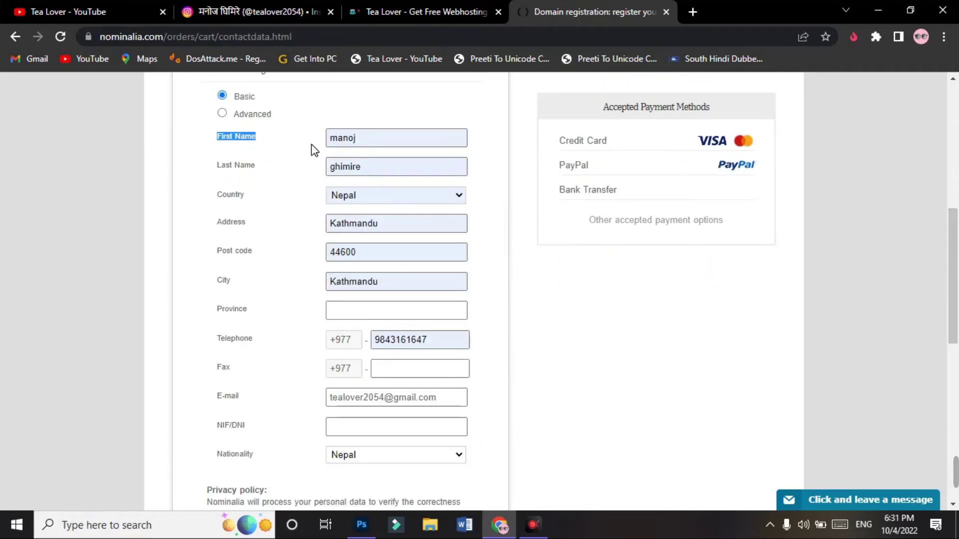
pyautogui.moveTo(311, 150); pyautogui.dragTo(375, 401)
pyautogui.click(314, 348)
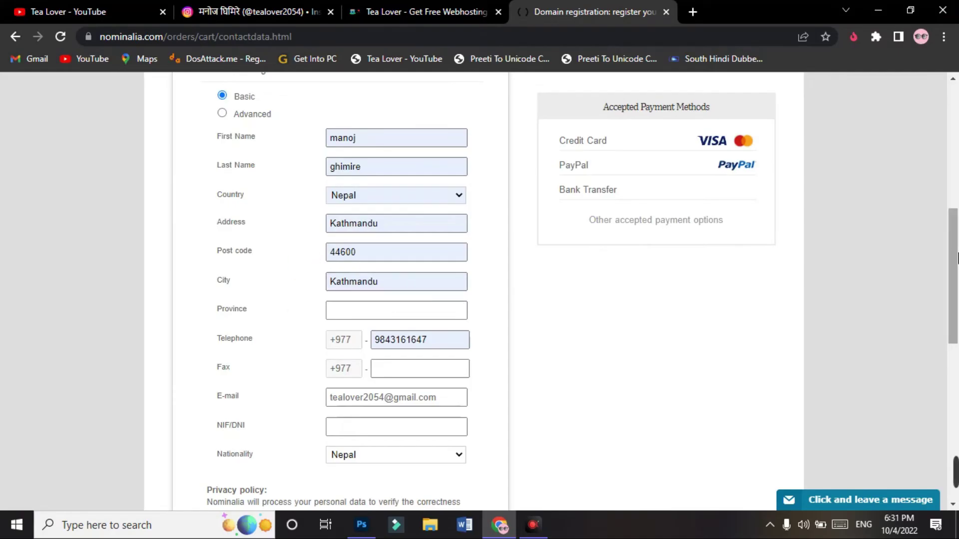
pyautogui.scroll(-2, 480, 300)
pyautogui.scroll(-2, 480, 300)
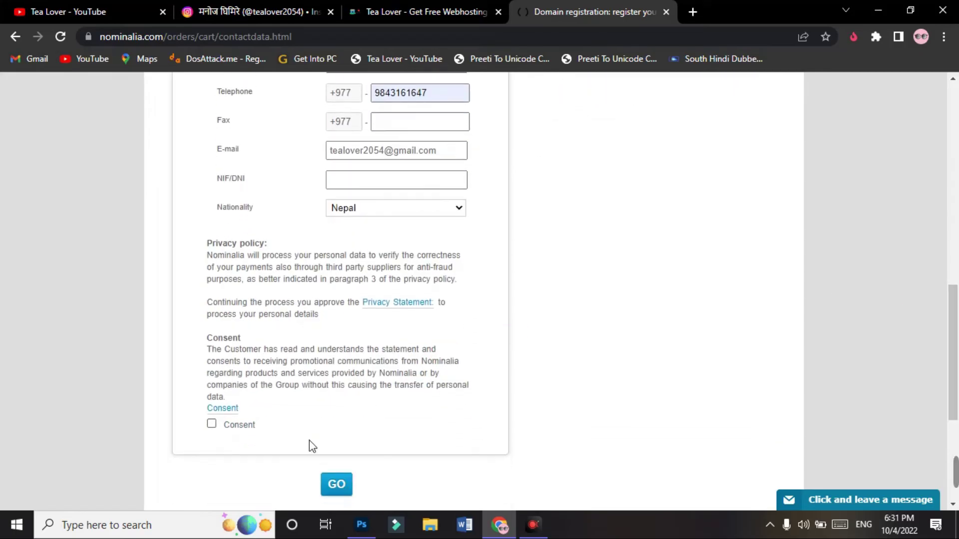
# - Accept the consent statement, submit the details, and decline saving the address
pyautogui.click(211, 425)
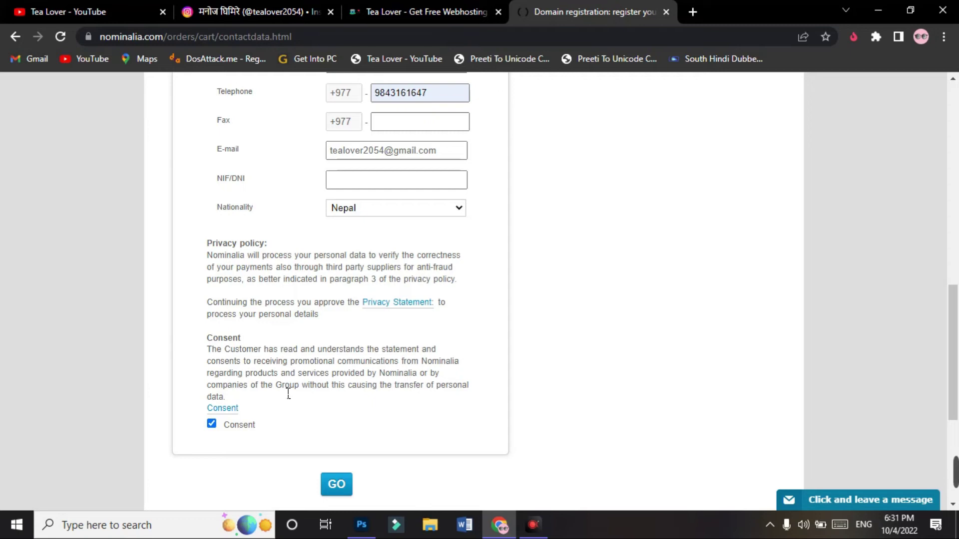
pyautogui.scroll(-3, 353, 288)
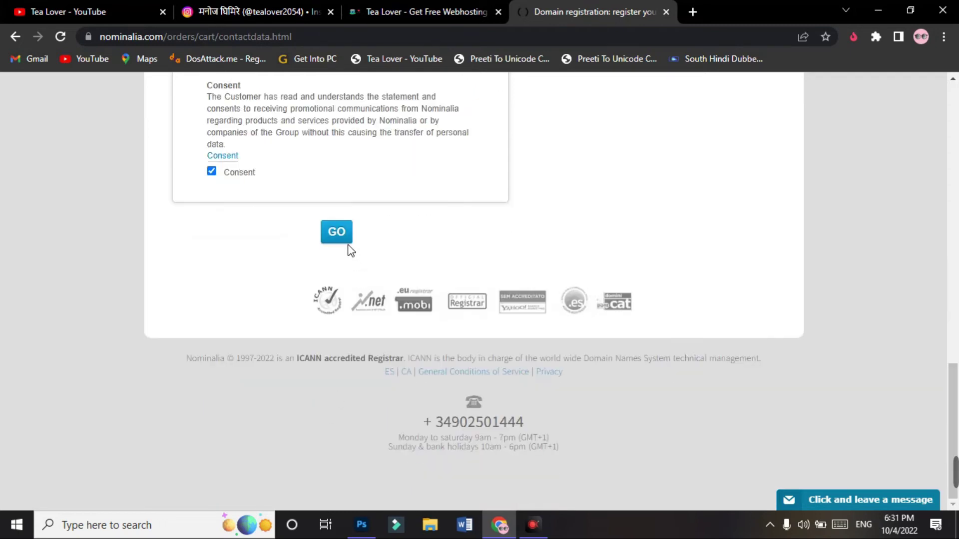
pyautogui.click(336, 232)
pyautogui.click(796, 262)
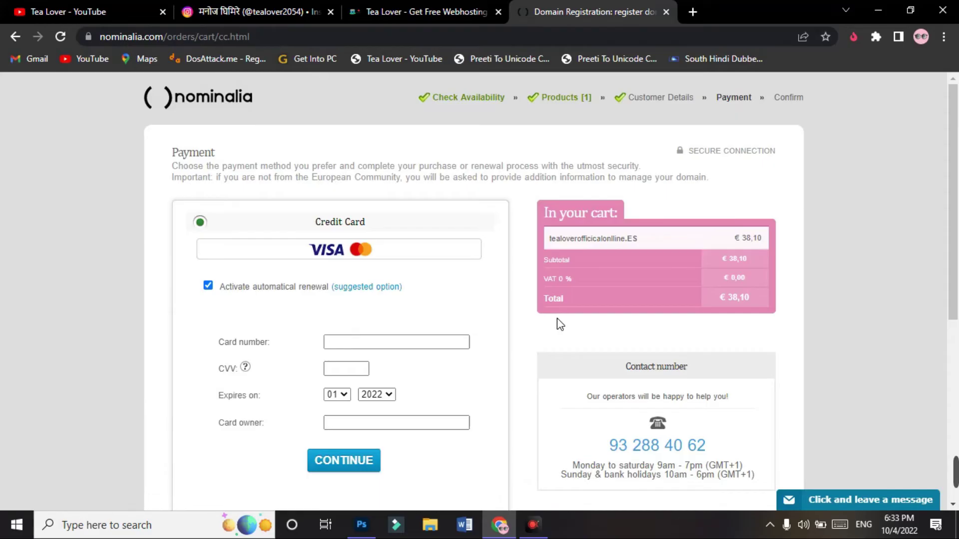
pyautogui.moveTo(952, 225); pyautogui.dragTo(953, 335)
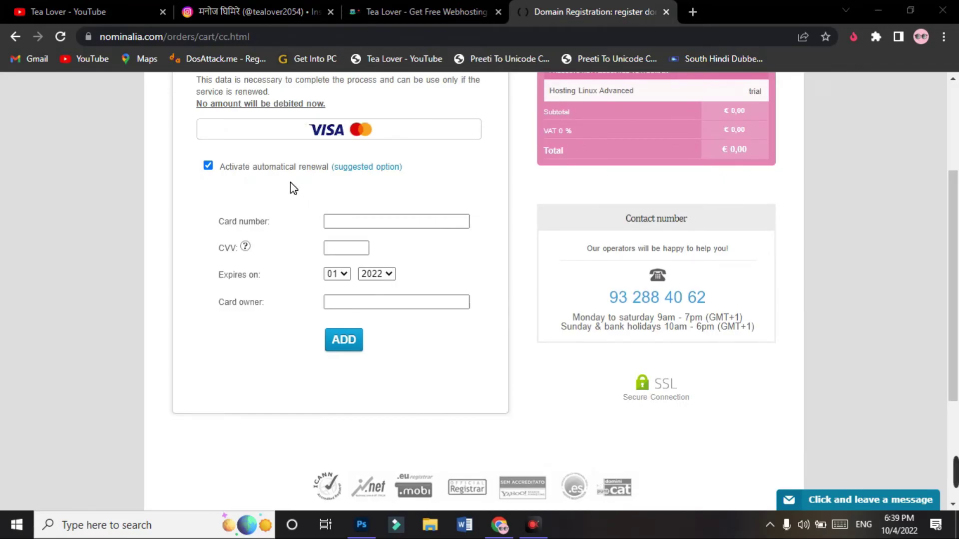
# - Untick automatic renewal, review the no-charge note, and leave the card number field empty
pyautogui.click(207, 166)
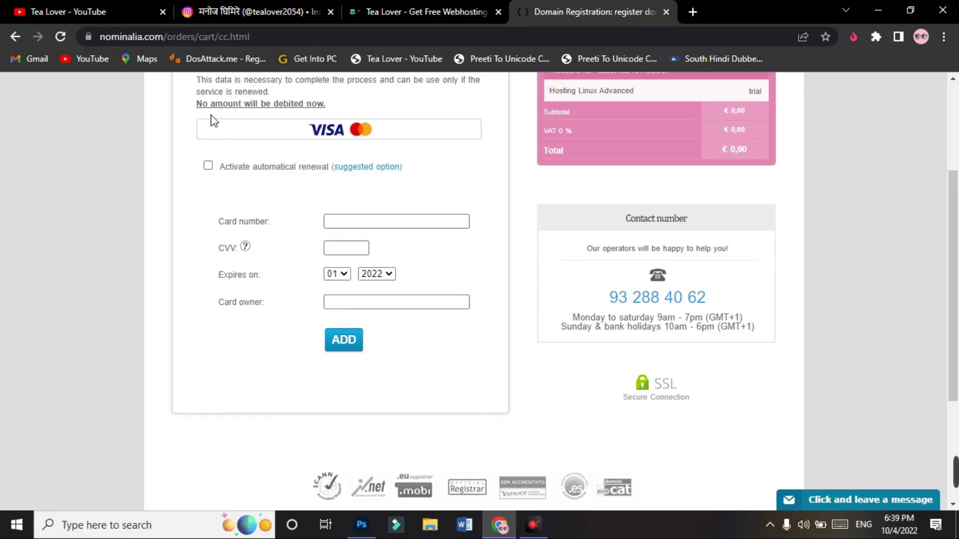
pyautogui.moveTo(204, 88); pyautogui.dragTo(224, 72)
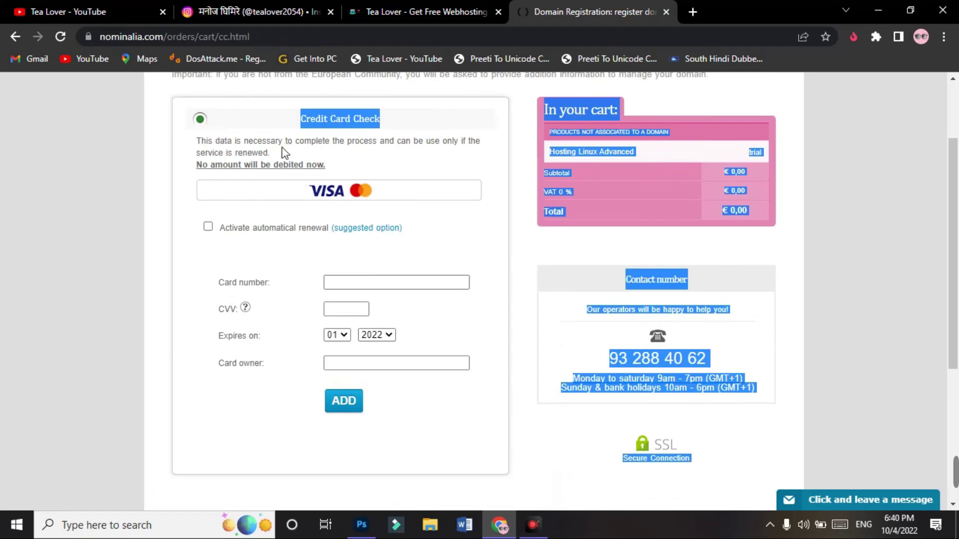
pyautogui.click(375, 149)
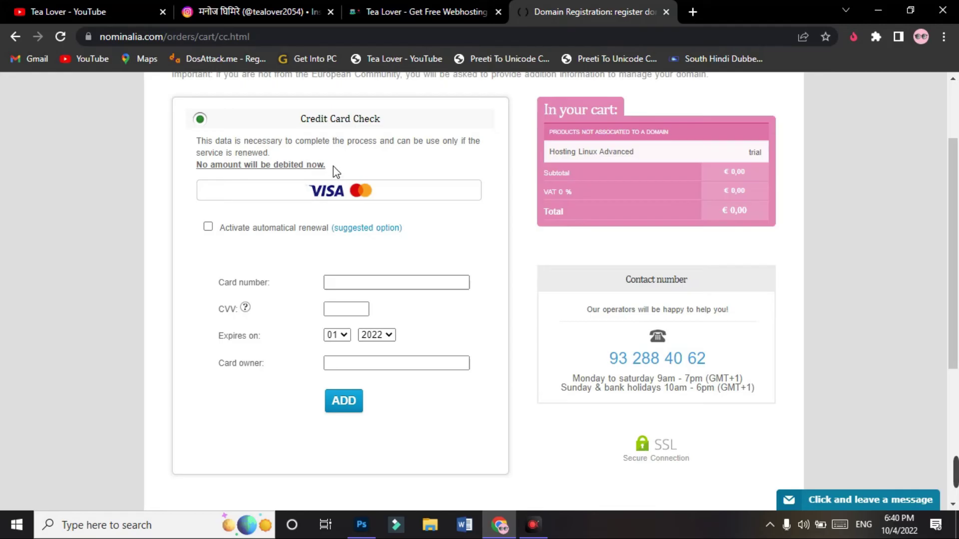
pyautogui.moveTo(320, 169); pyautogui.dragTo(196, 166)
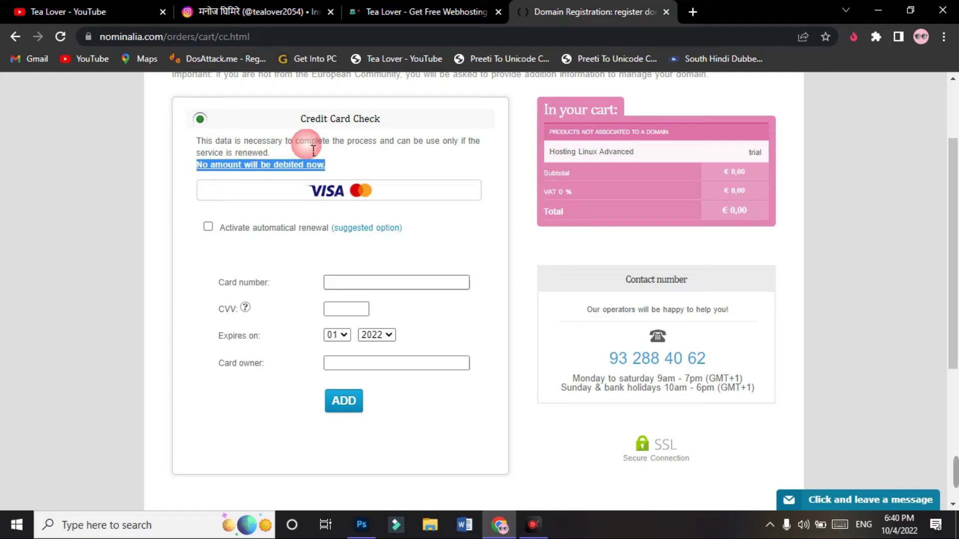
pyautogui.click(354, 160)
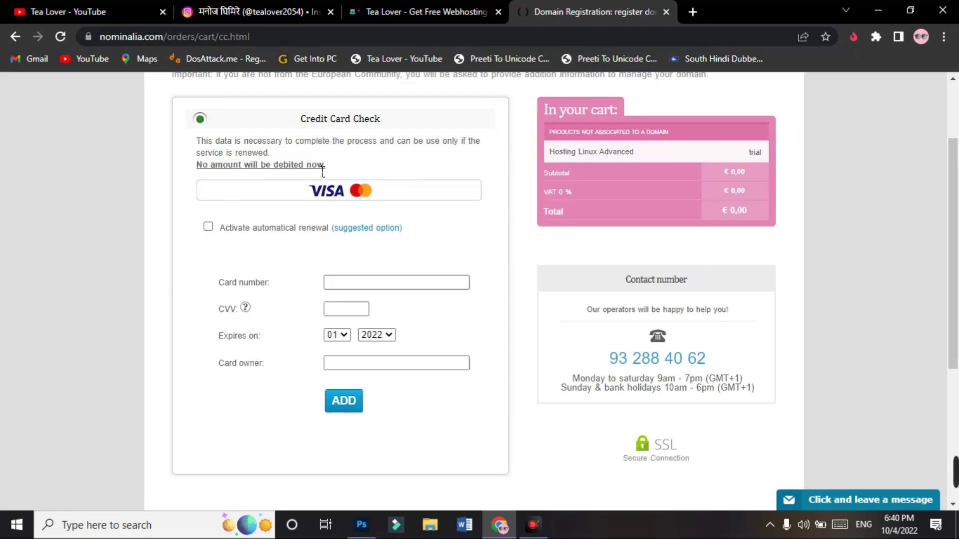
pyautogui.scroll(-1, 380, 268)
pyautogui.click(381, 283)
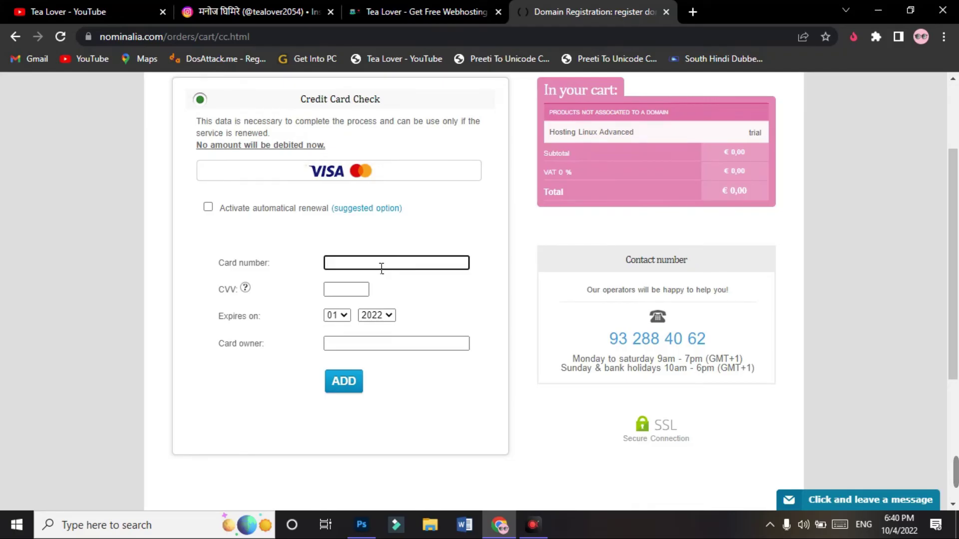
pyautogui.click(285, 221)
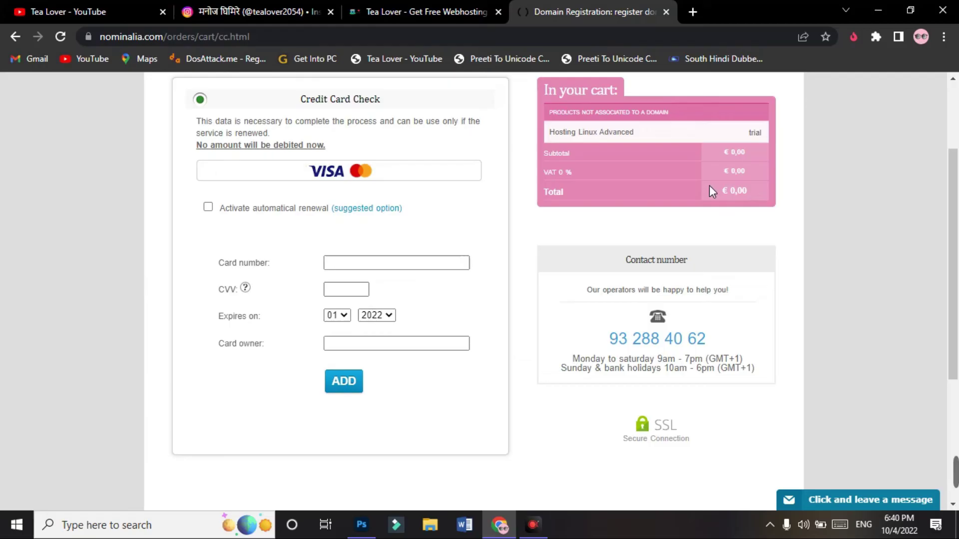
pyautogui.moveTo(732, 193); pyautogui.dragTo(753, 189)
pyautogui.scroll(-1, 479, 202)
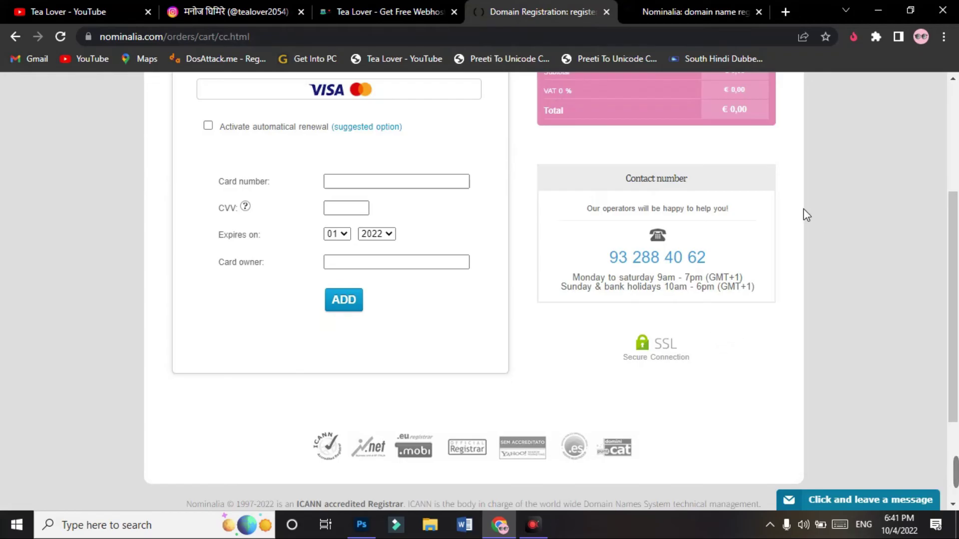
# - On the Nominalia homepage tab, highlight the list of free domain extensions
pyautogui.click(695, 12)
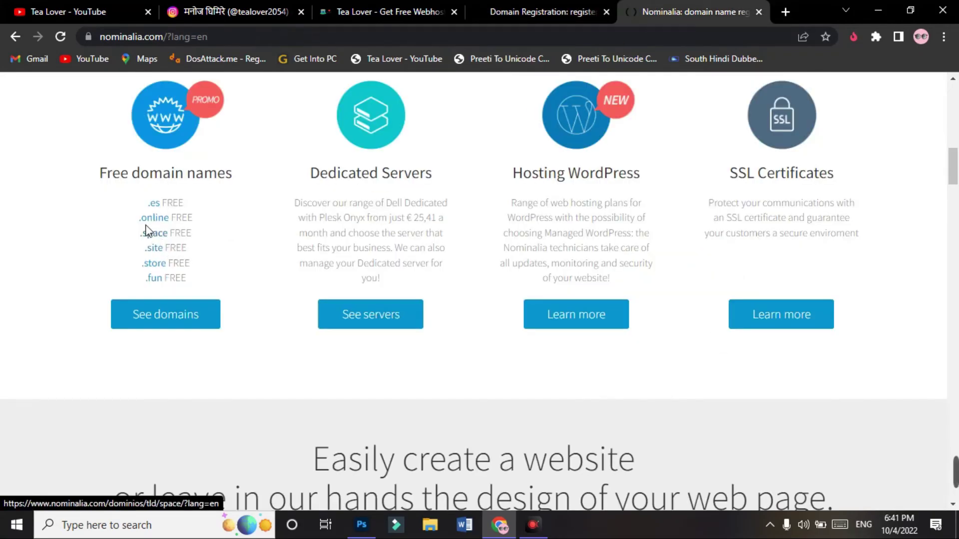
pyautogui.moveTo(138, 200); pyautogui.dragTo(207, 281)
pyautogui.click(207, 281)
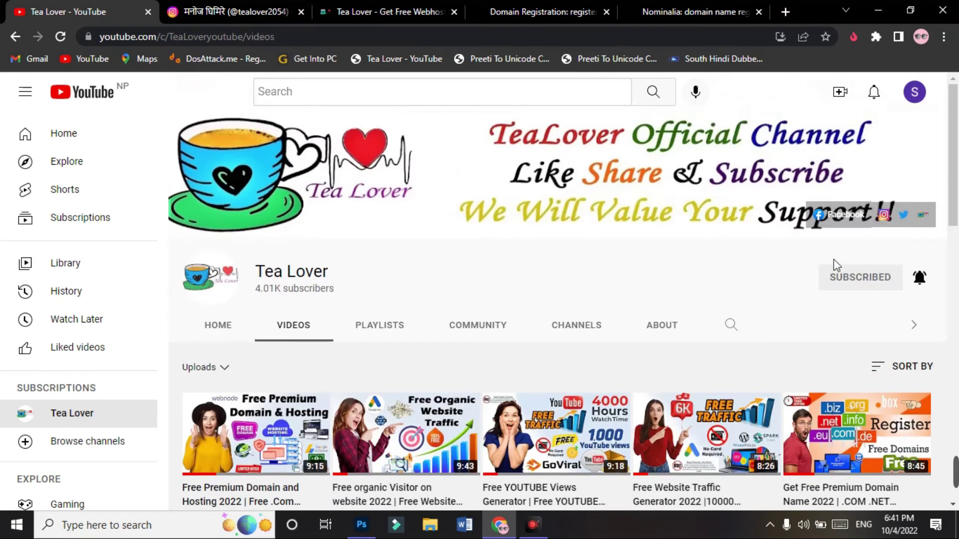
# - Check the username on the Tea Lover Instagram profile, then return to the YouTube videos tab
pyautogui.hotkey('ctrl', 'Tab')
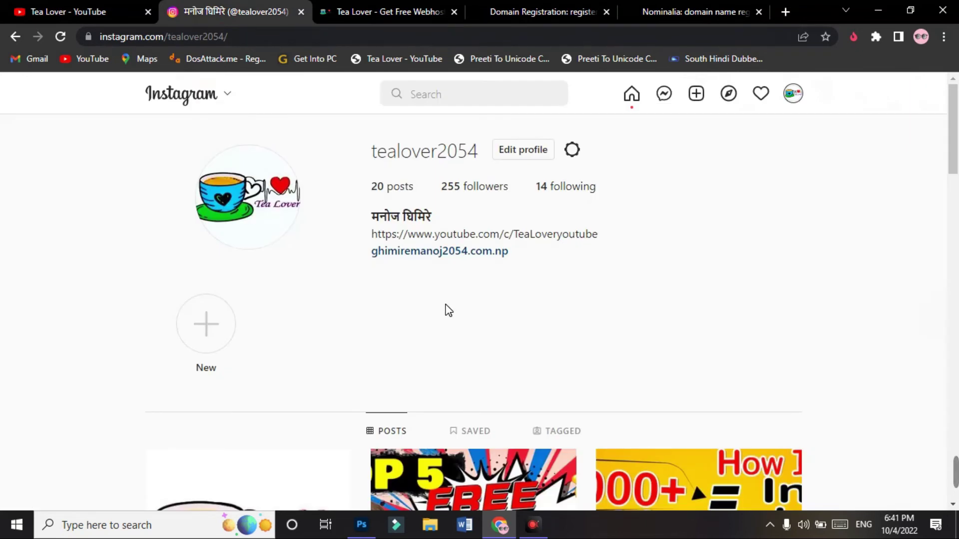
pyautogui.moveTo(367, 154); pyautogui.dragTo(481, 162)
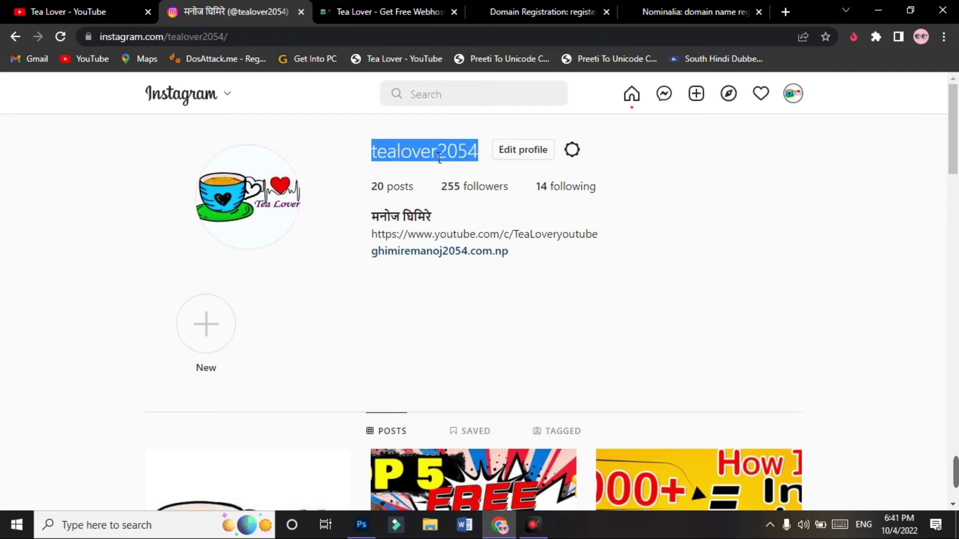
pyautogui.hotkey('ctrl', 'shift', 'Tab')
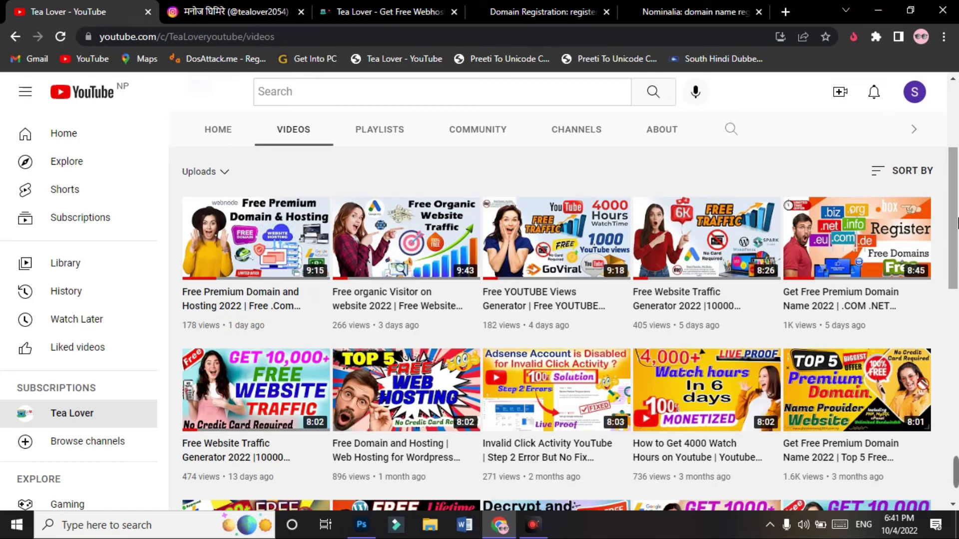
pyautogui.scroll(-3, 554, 314)
pyautogui.moveTo(955, 257); pyautogui.dragTo(955, 183)
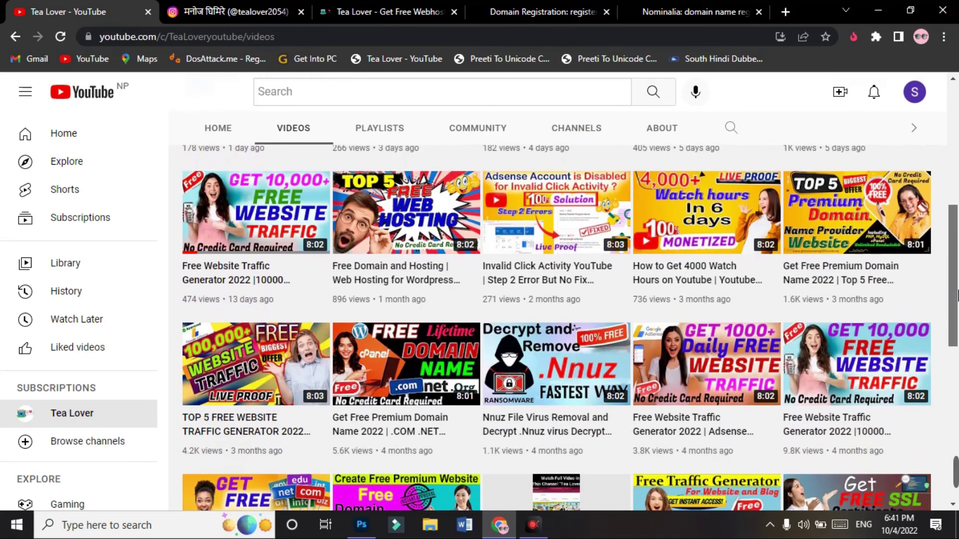